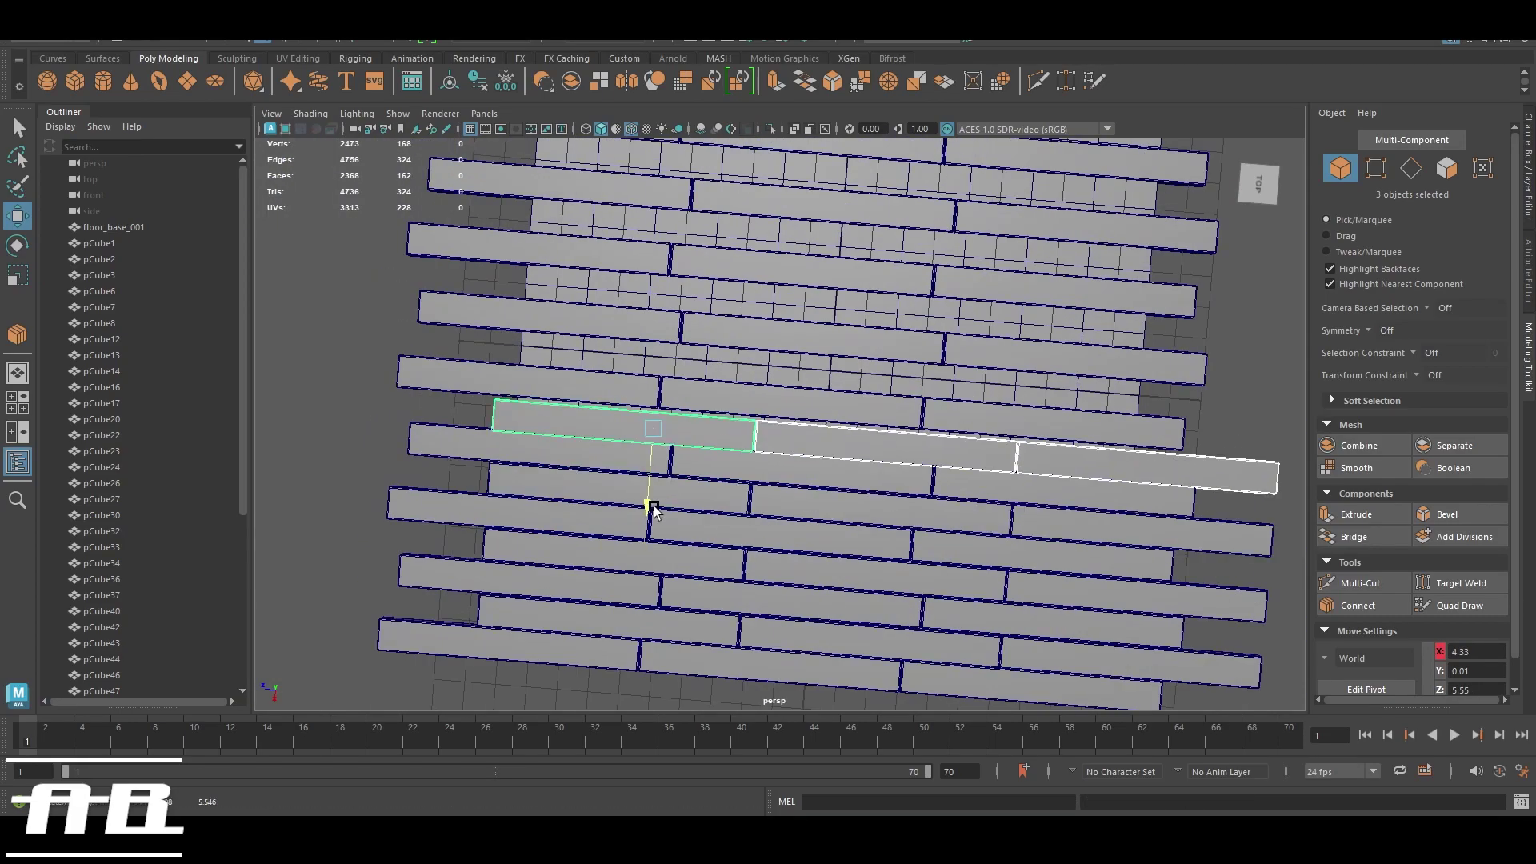
{"action": "scroll", "coordinate": [658, 522], "scroll_direction": "up", "scroll_amount": 4}
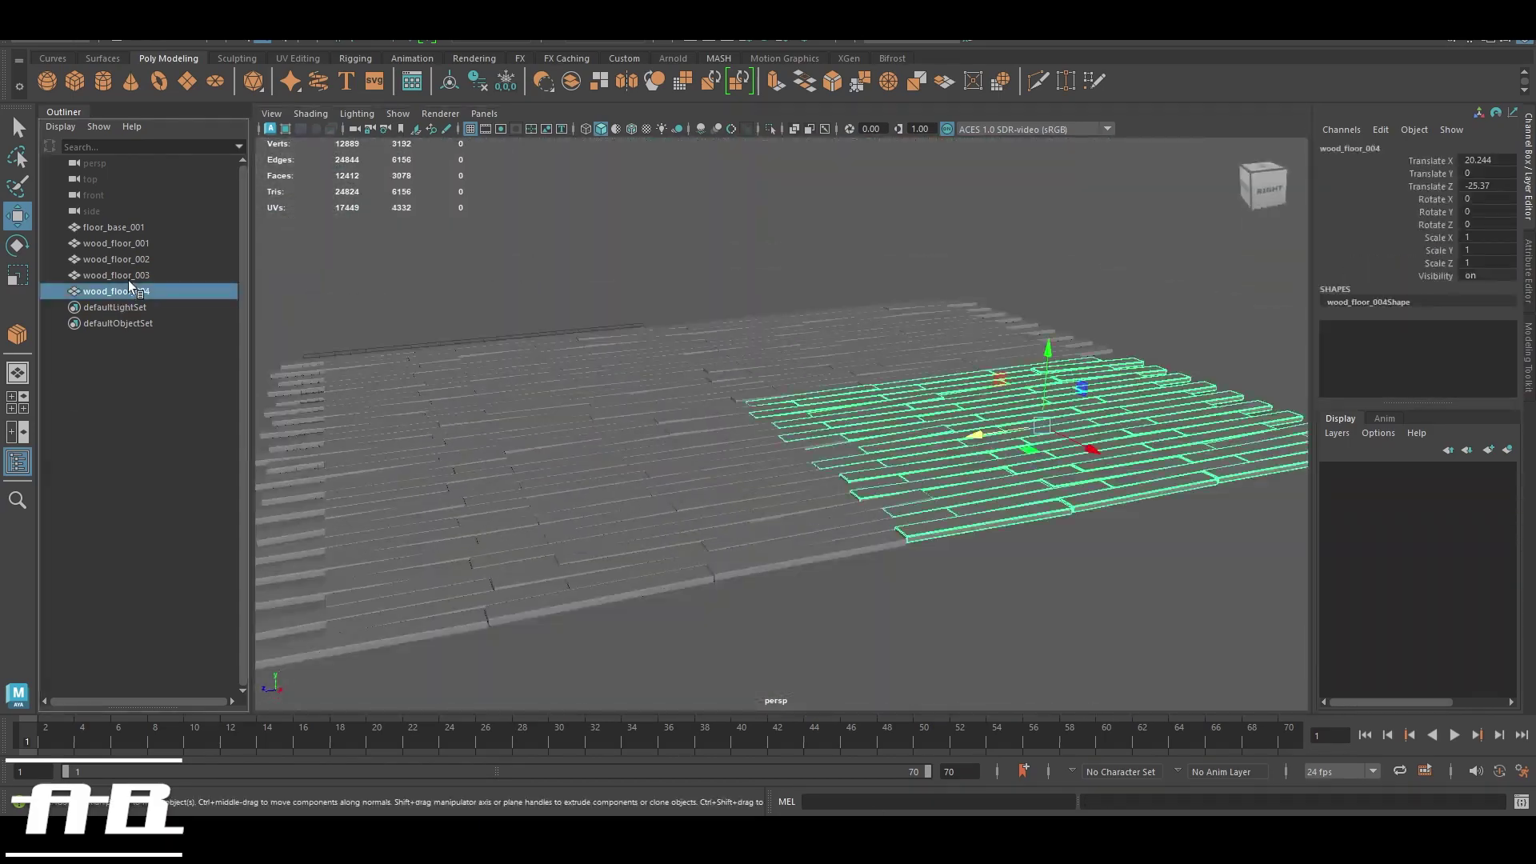
Switch to the Move tool (W) with the floor planks selected in Maya
{"action": "key", "text": "w"}
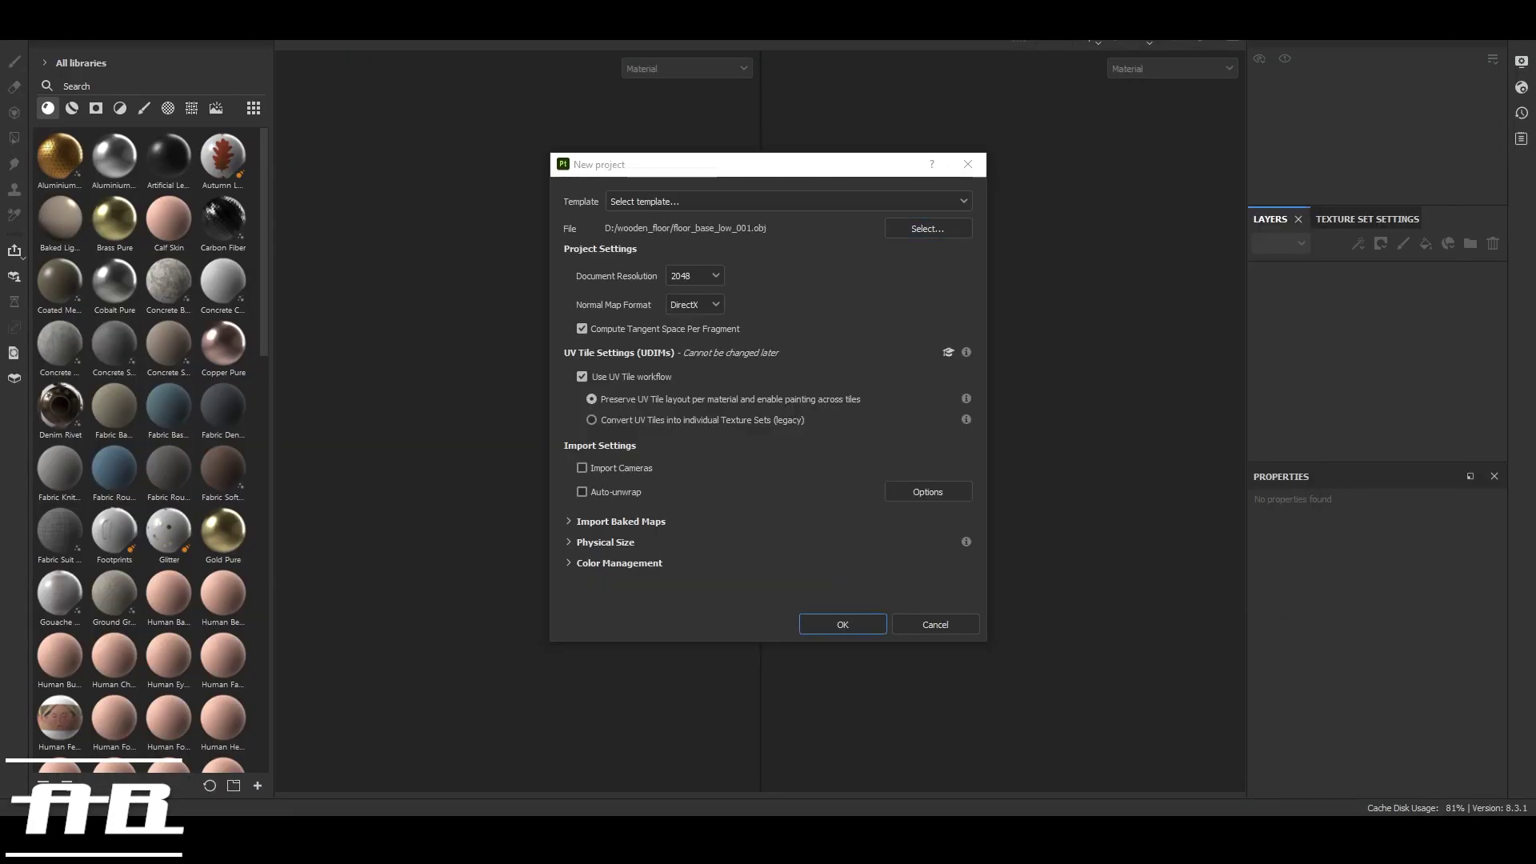
Confirm the new Substance Painter project on floor_base_low_001.obj
{"action": "left_click", "coordinate": [880, 624]}
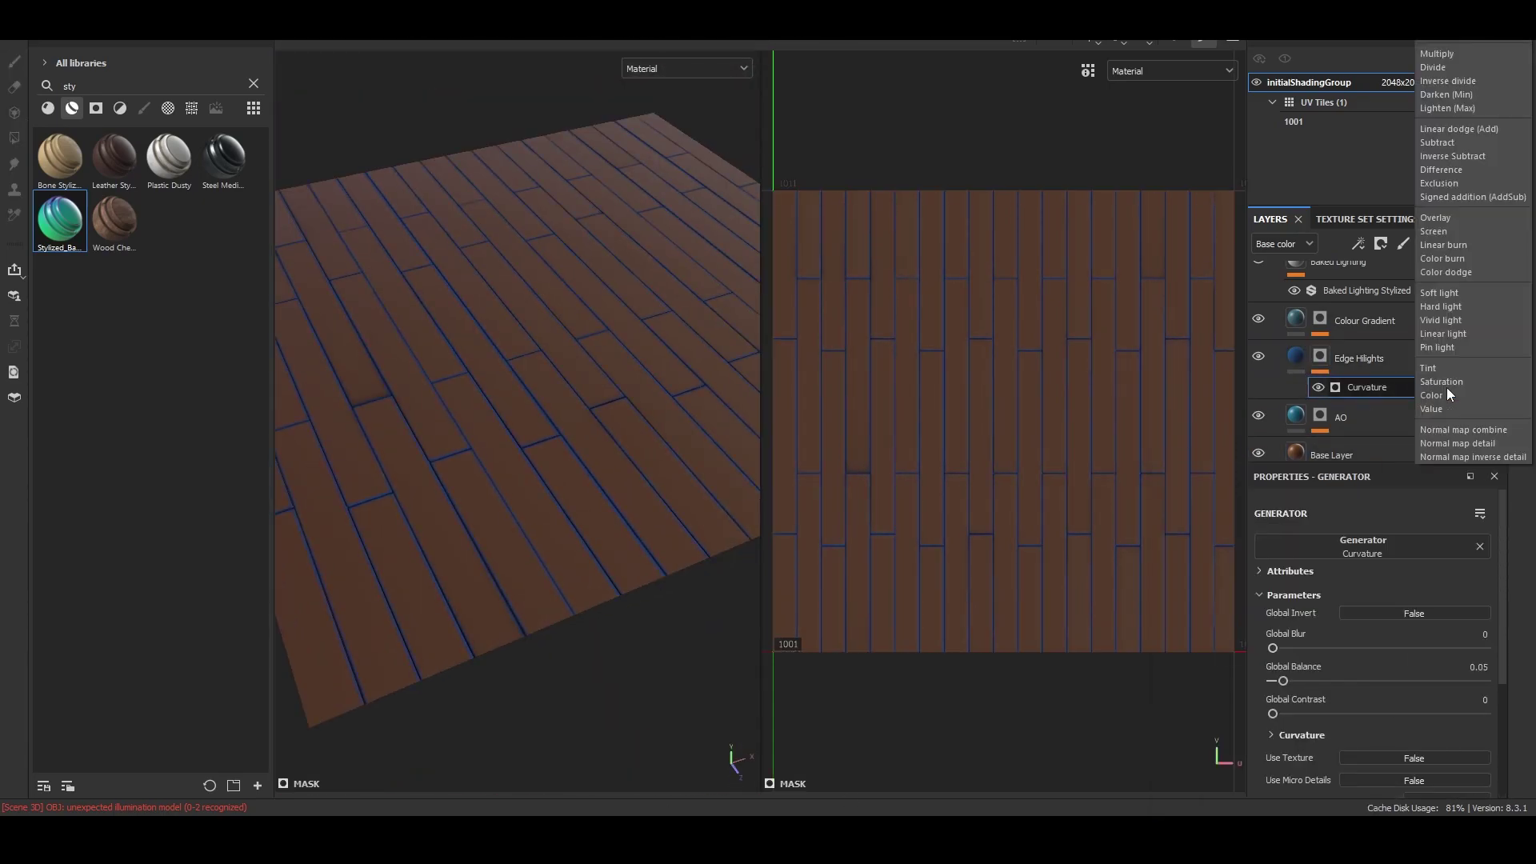
Narrow the curvature edge highlight on the planks with a small slider adjustment
{"action": "left_click_drag", "start_coordinate": [1283, 681], "coordinate": [1280, 680]}
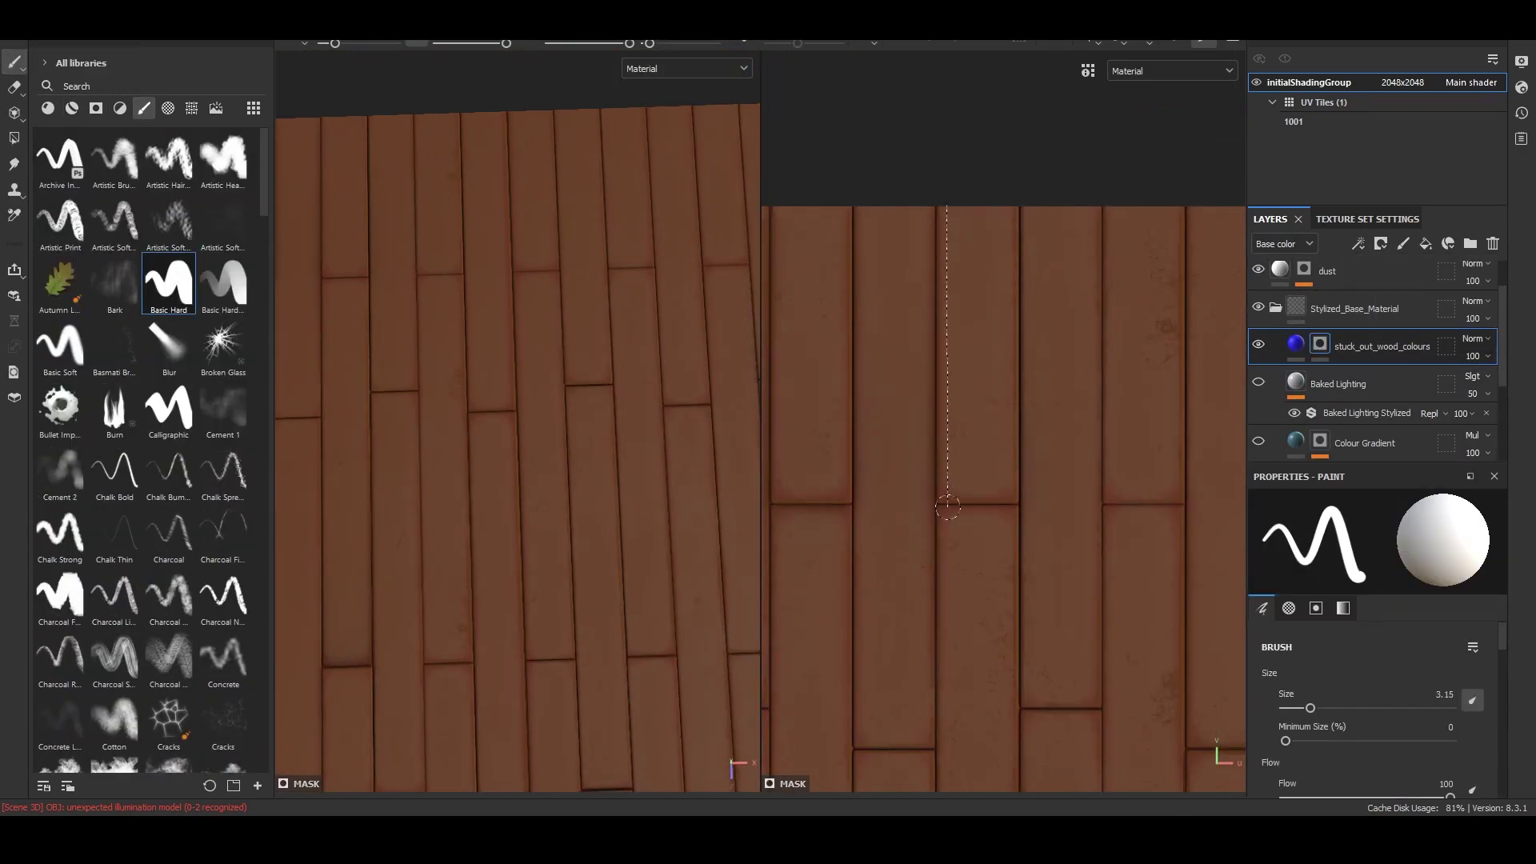
{"action": "scroll", "coordinate": [1067, 686], "scroll_direction": "up", "scroll_amount": 5}
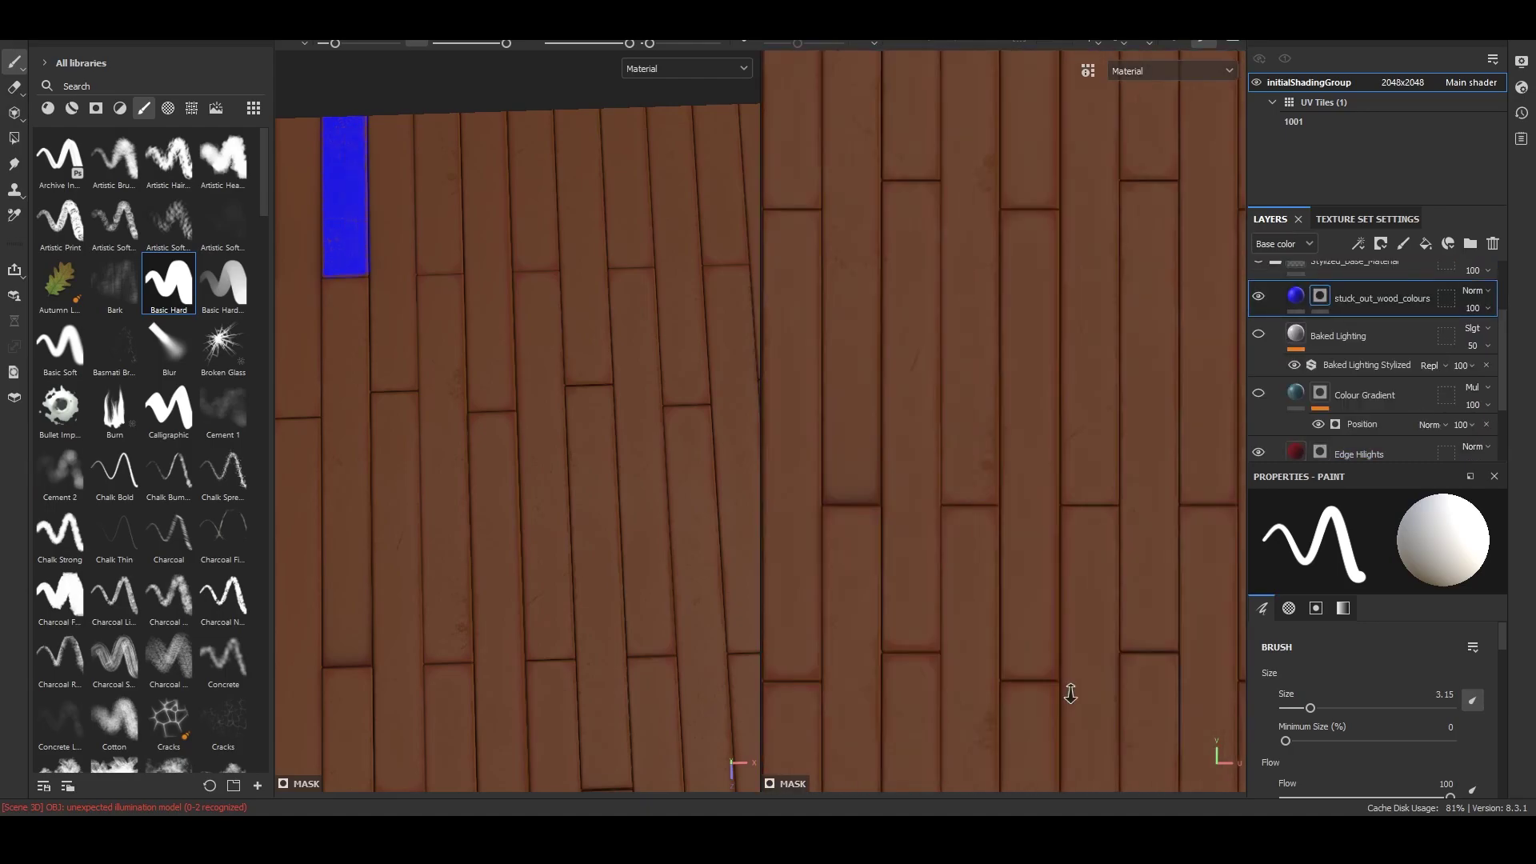
Paint two planks in stuck_out_wood_colours and tint them from blue to brown
{"action": "left_click_drag", "start_coordinate": [937, 84], "coordinate": [975, 474]}
{"action": "scroll", "coordinate": [976, 473], "scroll_direction": "down", "scroll_amount": 3}
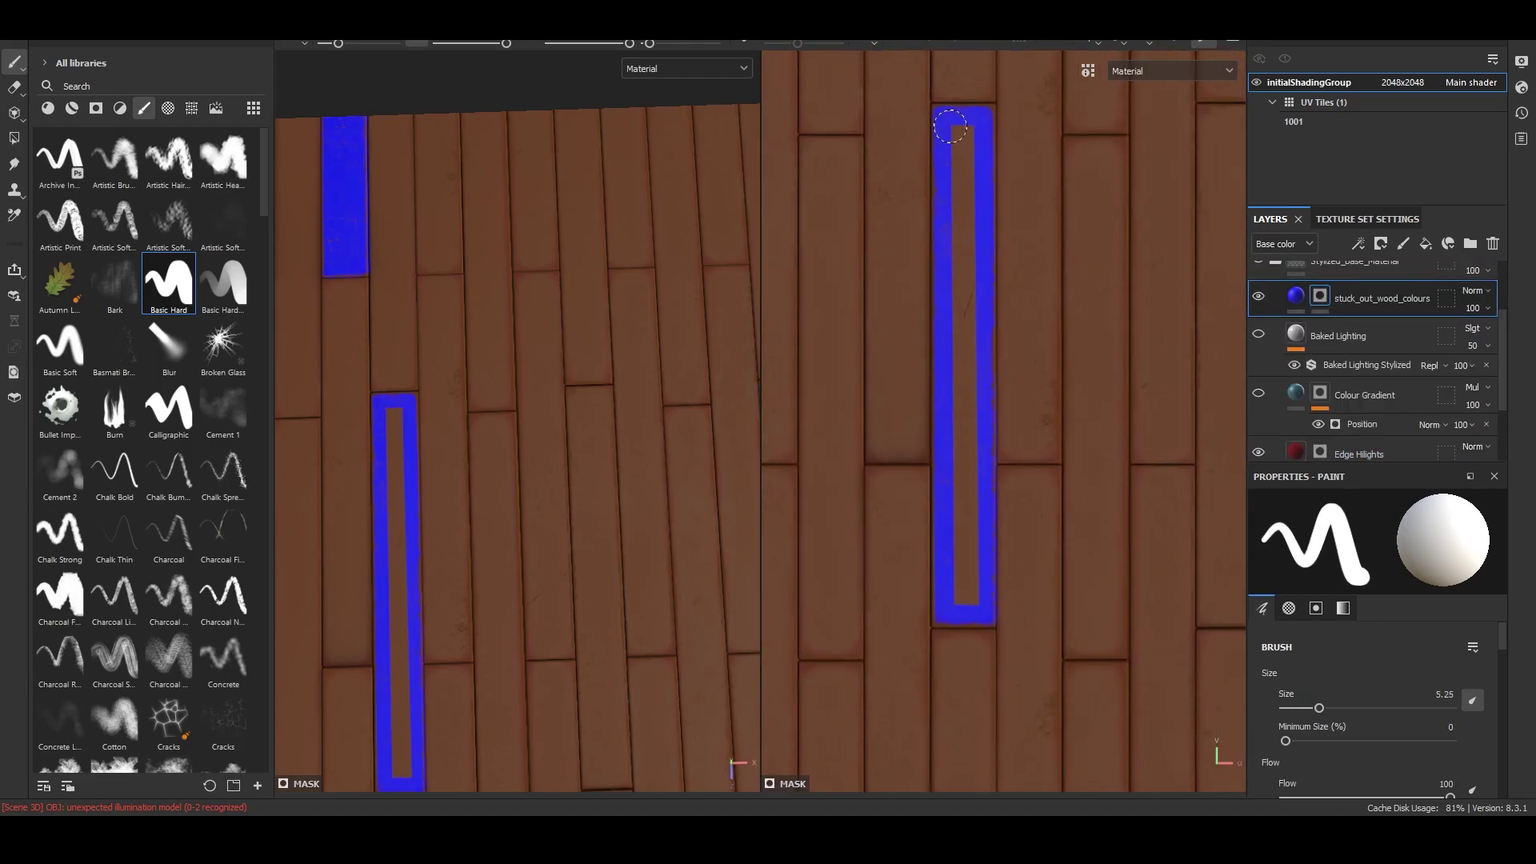
{"action": "left_click_drag", "start_coordinate": [967, 120], "coordinate": [967, 612]}
{"action": "scroll", "coordinate": [952, 183], "scroll_direction": "up", "scroll_amount": 3}
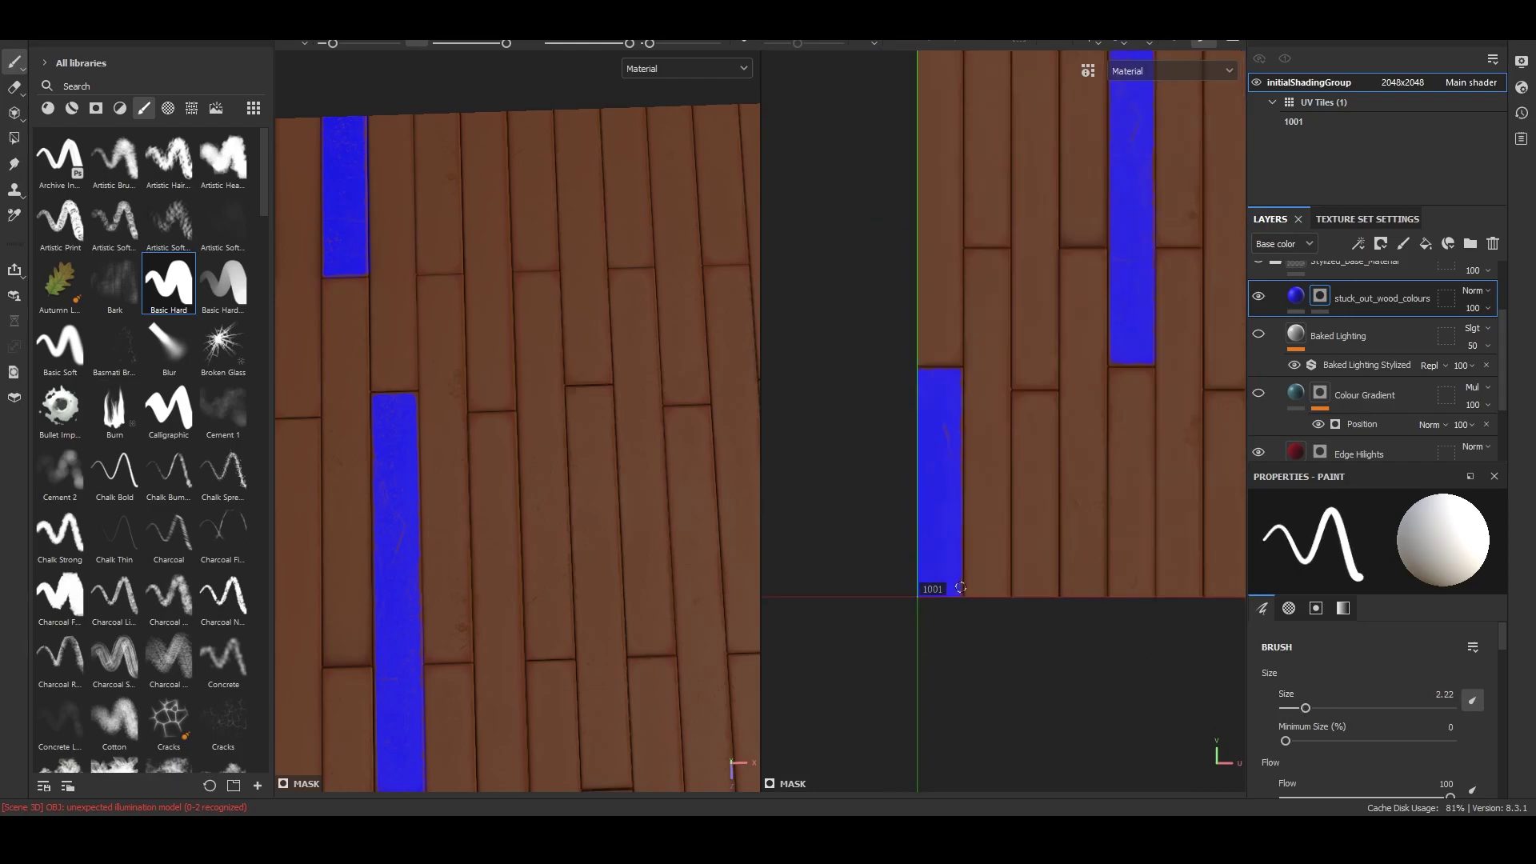
{"action": "scroll", "coordinate": [880, 329], "scroll_direction": "up", "scroll_amount": 3}
{"action": "scroll", "coordinate": [880, 329], "scroll_direction": "down", "scroll_amount": 3}
{"action": "scroll", "coordinate": [857, 292], "scroll_direction": "up", "scroll_amount": 3}
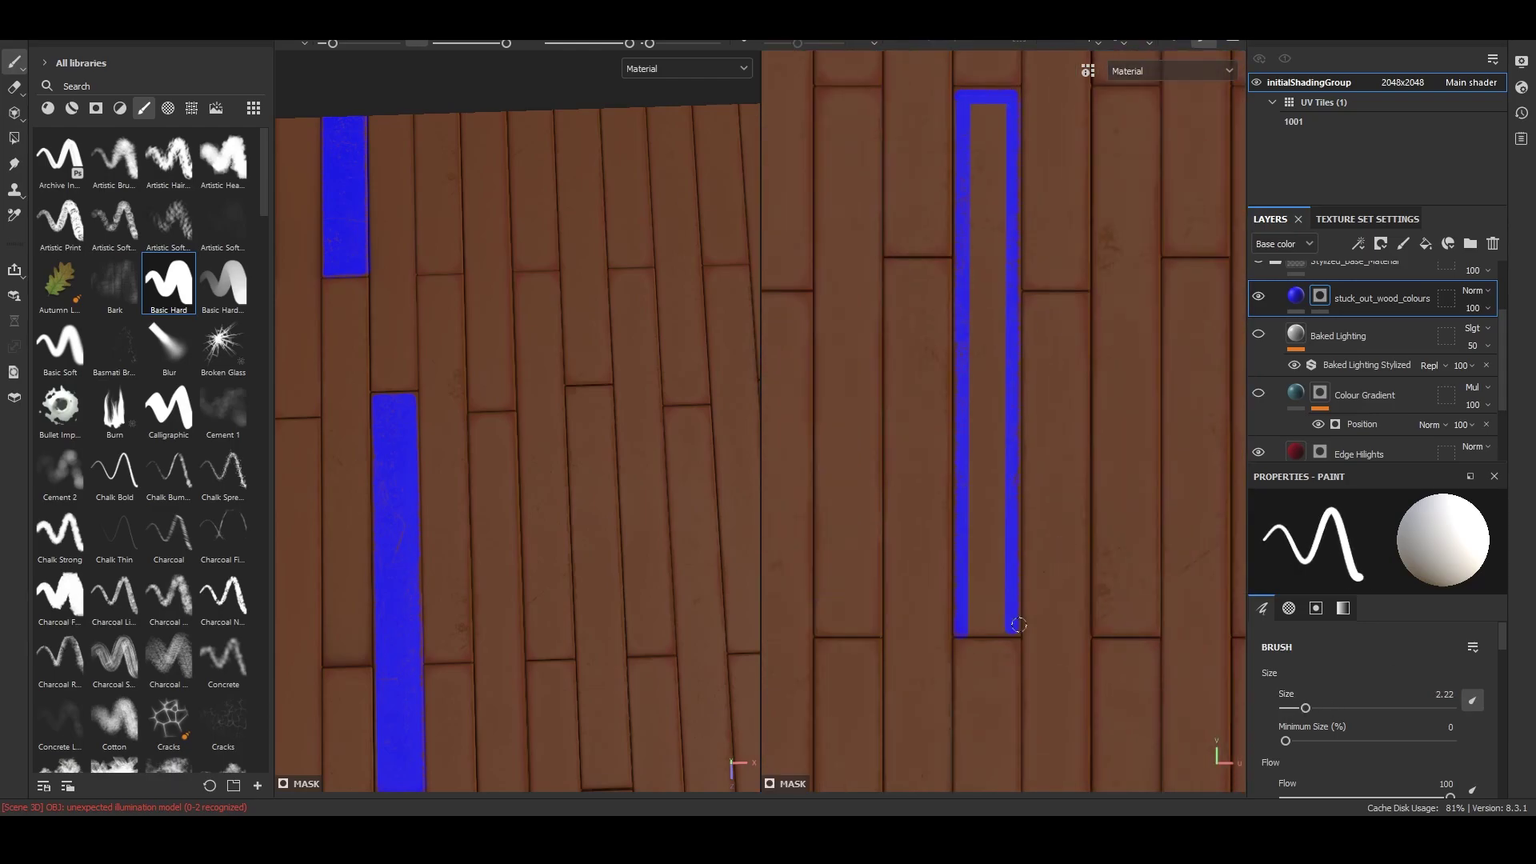
{"action": "left_click_drag", "start_coordinate": [1016, 624], "coordinate": [973, 631]}
{"action": "scroll", "coordinate": [974, 531], "scroll_direction": "down", "scroll_amount": 3}
{"action": "scroll", "coordinate": [970, 144], "scroll_direction": "up", "scroll_amount": 3}
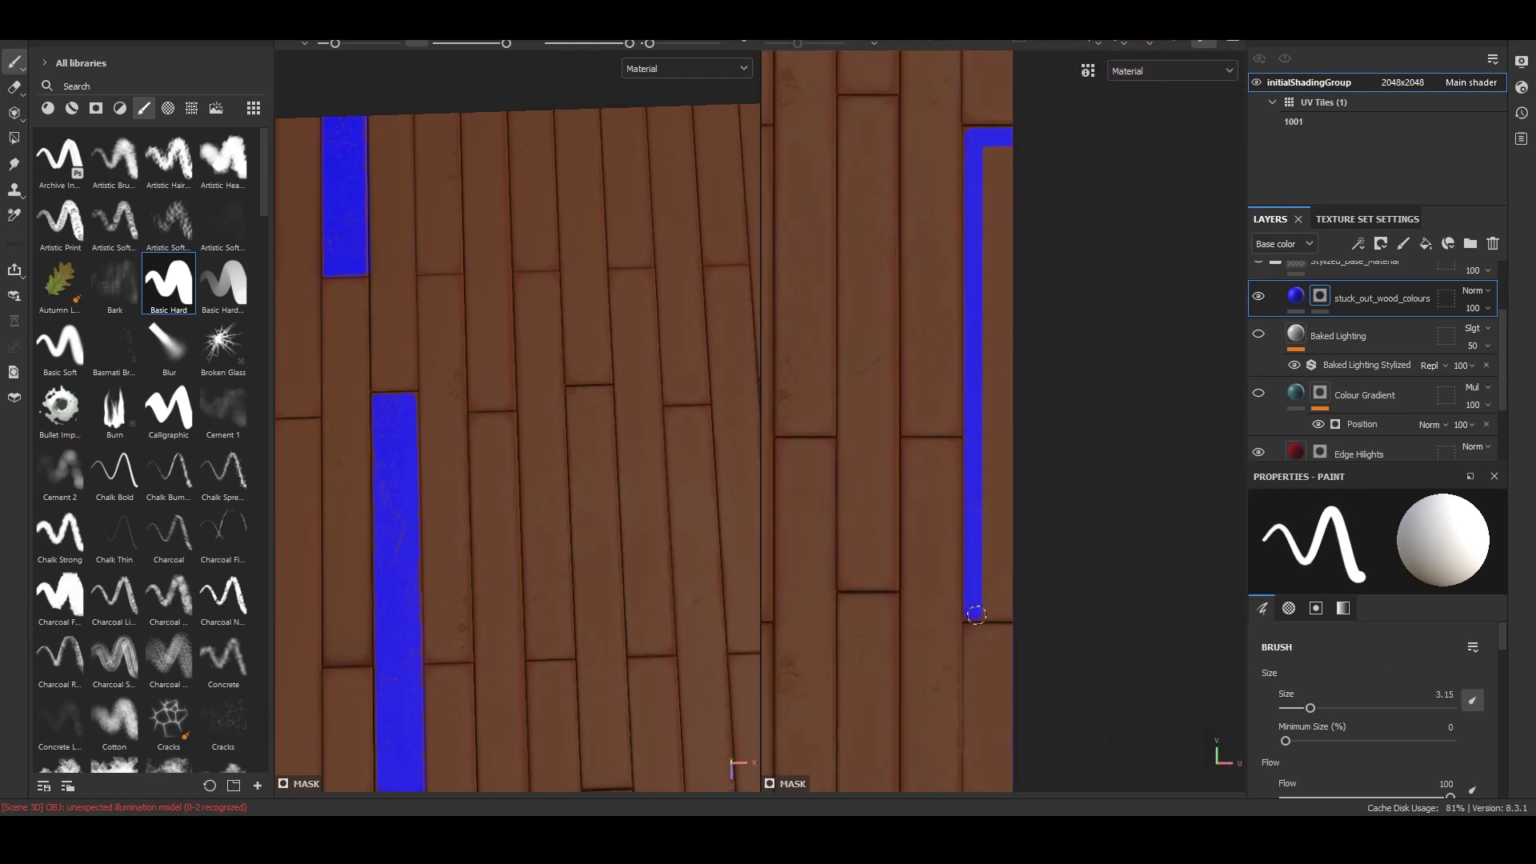
{"action": "scroll", "coordinate": [1039, 155], "scroll_direction": "up", "scroll_amount": 3}
{"action": "scroll", "coordinate": [988, 718], "scroll_direction": "down", "scroll_amount": 2}
{"action": "scroll", "coordinate": [988, 718], "scroll_direction": "up", "scroll_amount": 3}
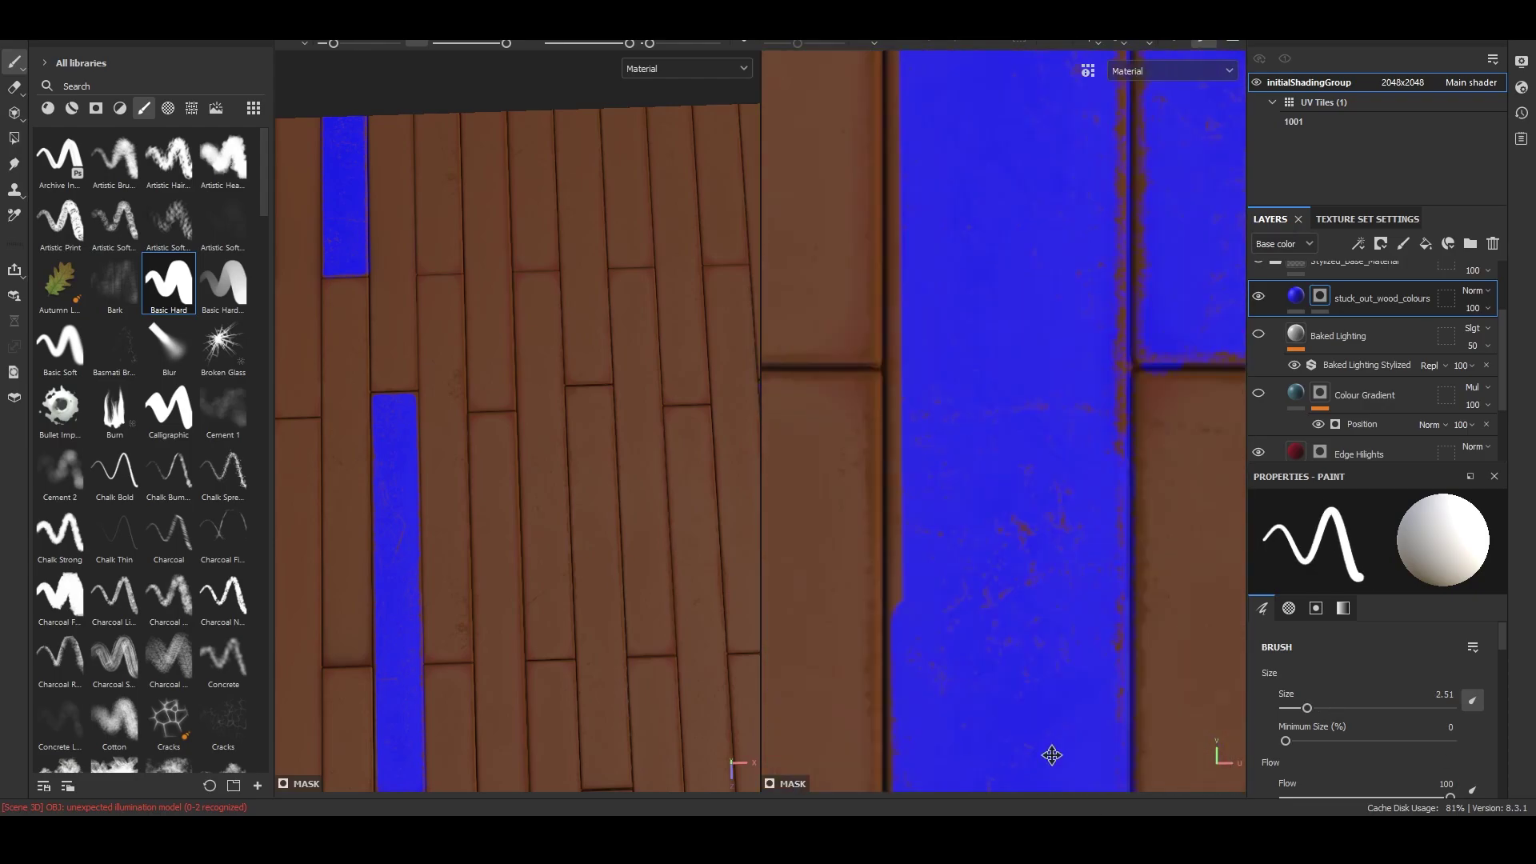
{"action": "scroll", "coordinate": [920, 292], "scroll_direction": "down", "scroll_amount": 3}
{"action": "scroll", "coordinate": [924, 139], "scroll_direction": "up", "scroll_amount": 3}
{"action": "left_click_drag", "start_coordinate": [1313, 716], "coordinate": [1304, 716]}
{"action": "scroll", "coordinate": [1003, 420], "scroll_direction": "down", "scroll_amount": 2}
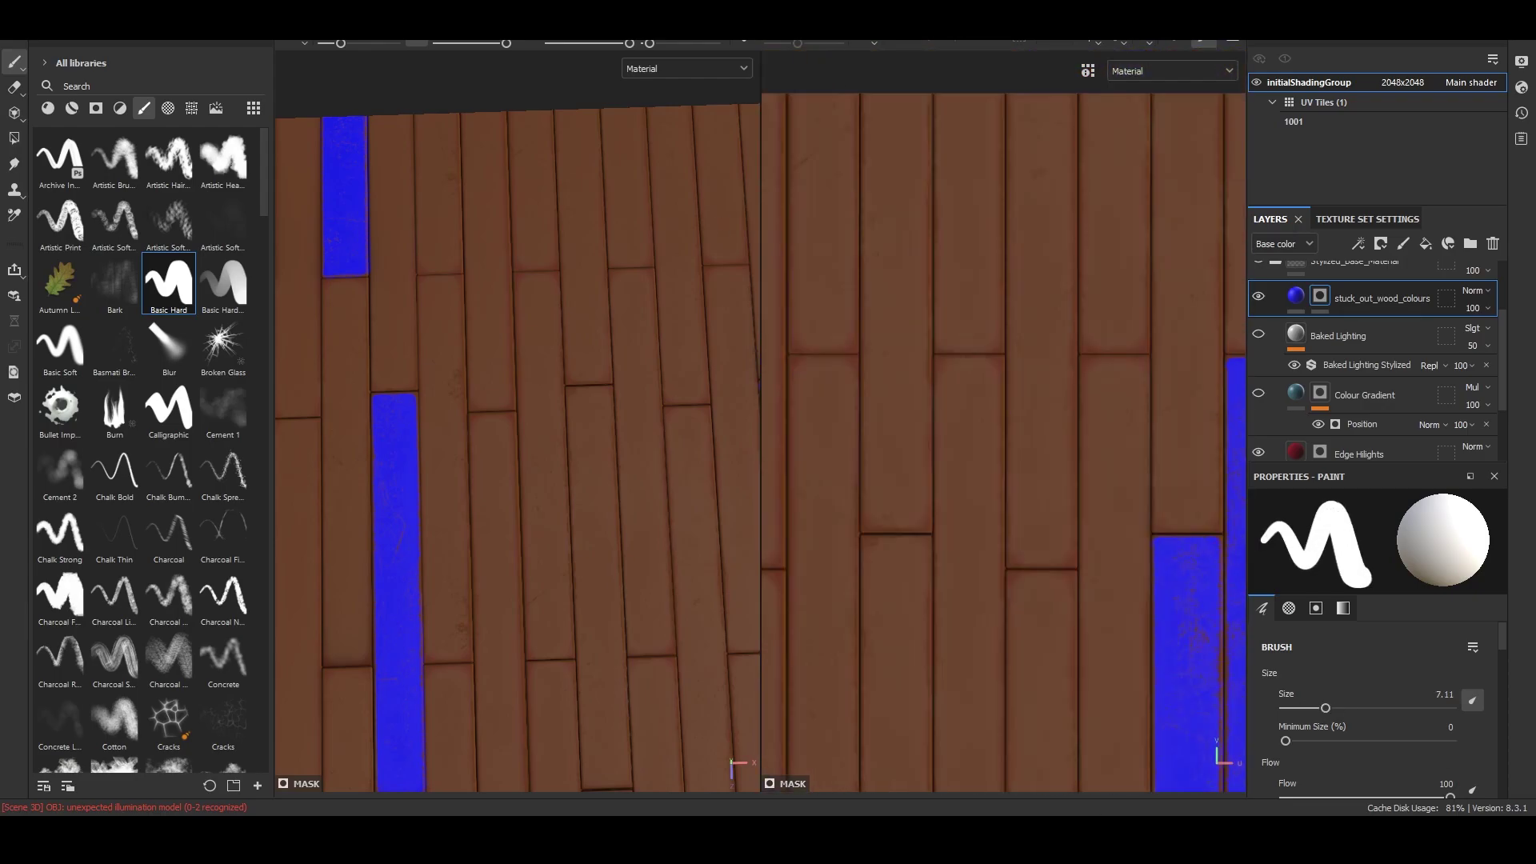
{"action": "left_click_drag", "start_coordinate": [936, 577], "coordinate": [949, 131]}
{"action": "scroll", "coordinate": [963, 360], "scroll_direction": "up", "scroll_amount": 2}
{"action": "scroll", "coordinate": [871, 120], "scroll_direction": "up", "scroll_amount": 2}
{"action": "scroll", "coordinate": [956, 635], "scroll_direction": "down", "scroll_amount": 2}
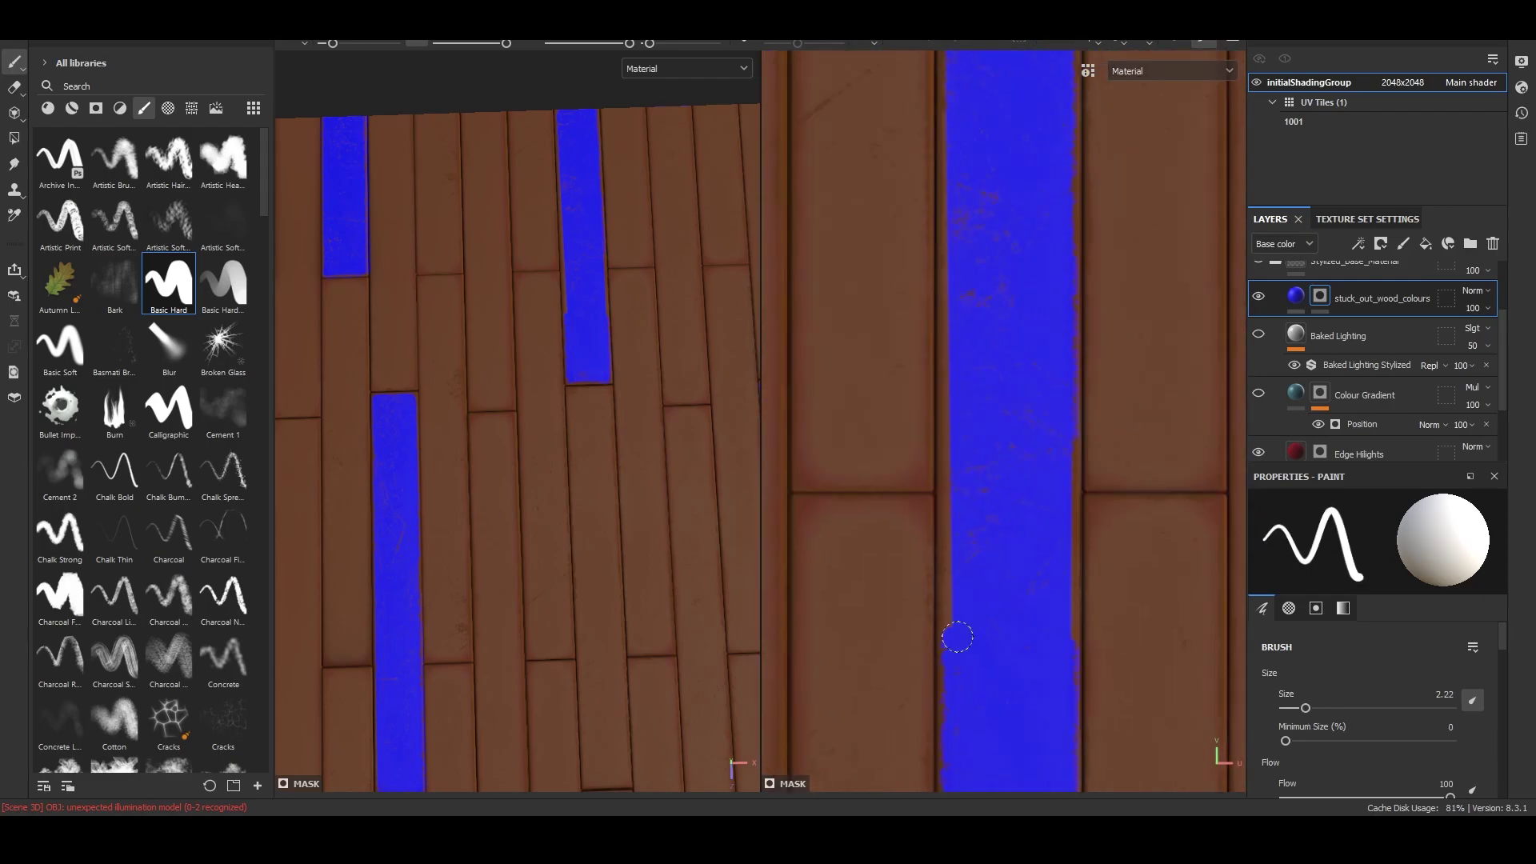
{"action": "scroll", "coordinate": [960, 480], "scroll_direction": "up", "scroll_amount": 2}
{"action": "left_click", "coordinate": [1416, 677]}
{"action": "mouse_move", "coordinate": [1358, 633]}
{"action": "left_mouse_down"}
{"action": "mouse_move", "coordinate": [1362, 724]}
{"action": "mouse_move", "coordinate": [1359, 684]}
{"action": "left_mouse_up"}
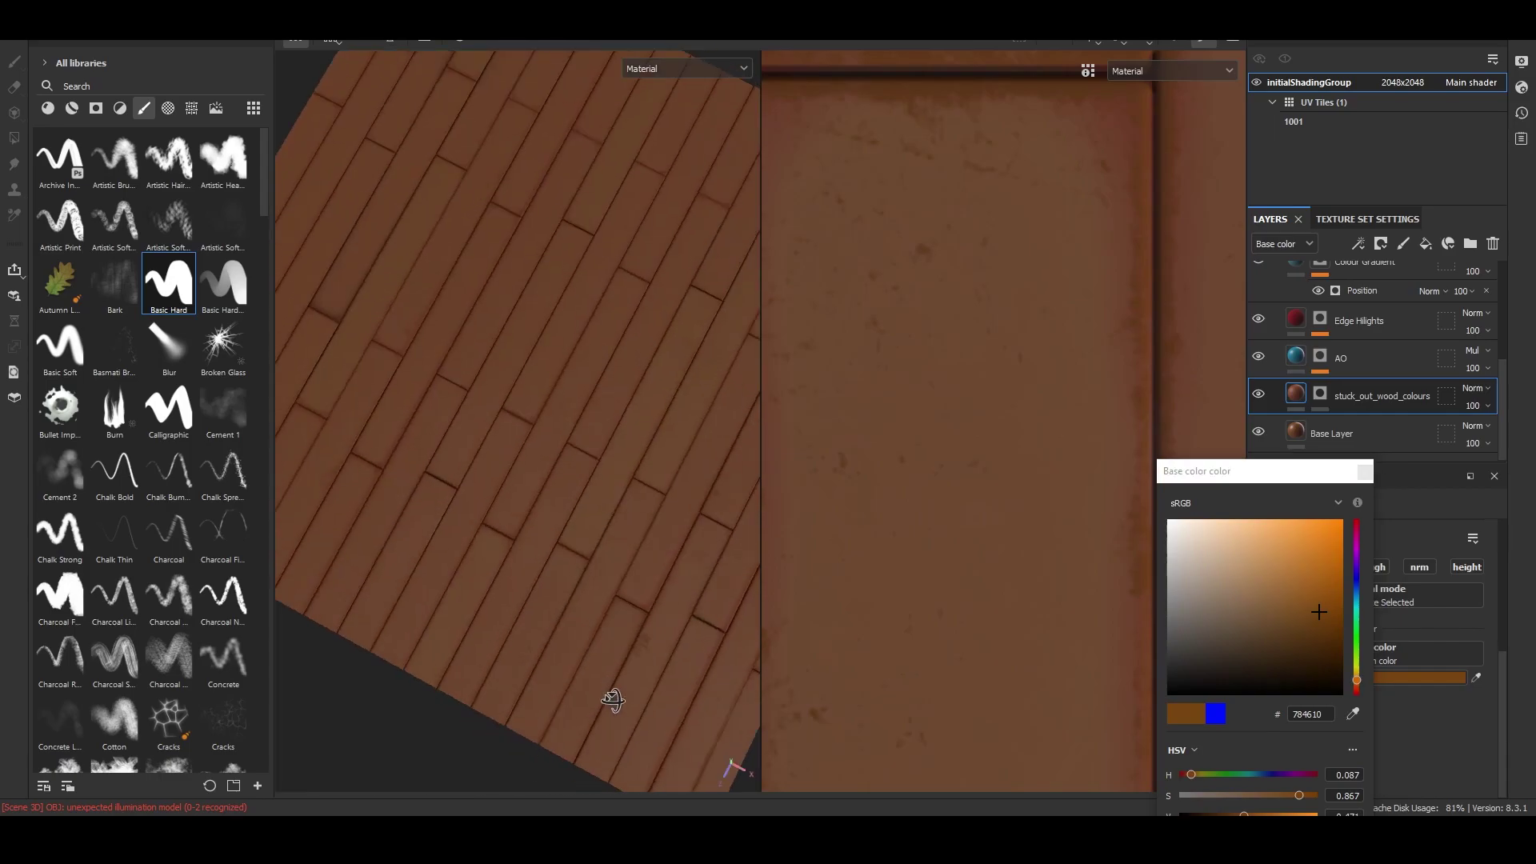
Set the painted planks' Base color to a lighter brown, then reopen the picker
{"action": "left_click", "coordinate": [1364, 471]}
{"action": "scroll", "coordinate": [548, 395], "scroll_direction": "down", "scroll_amount": 3}
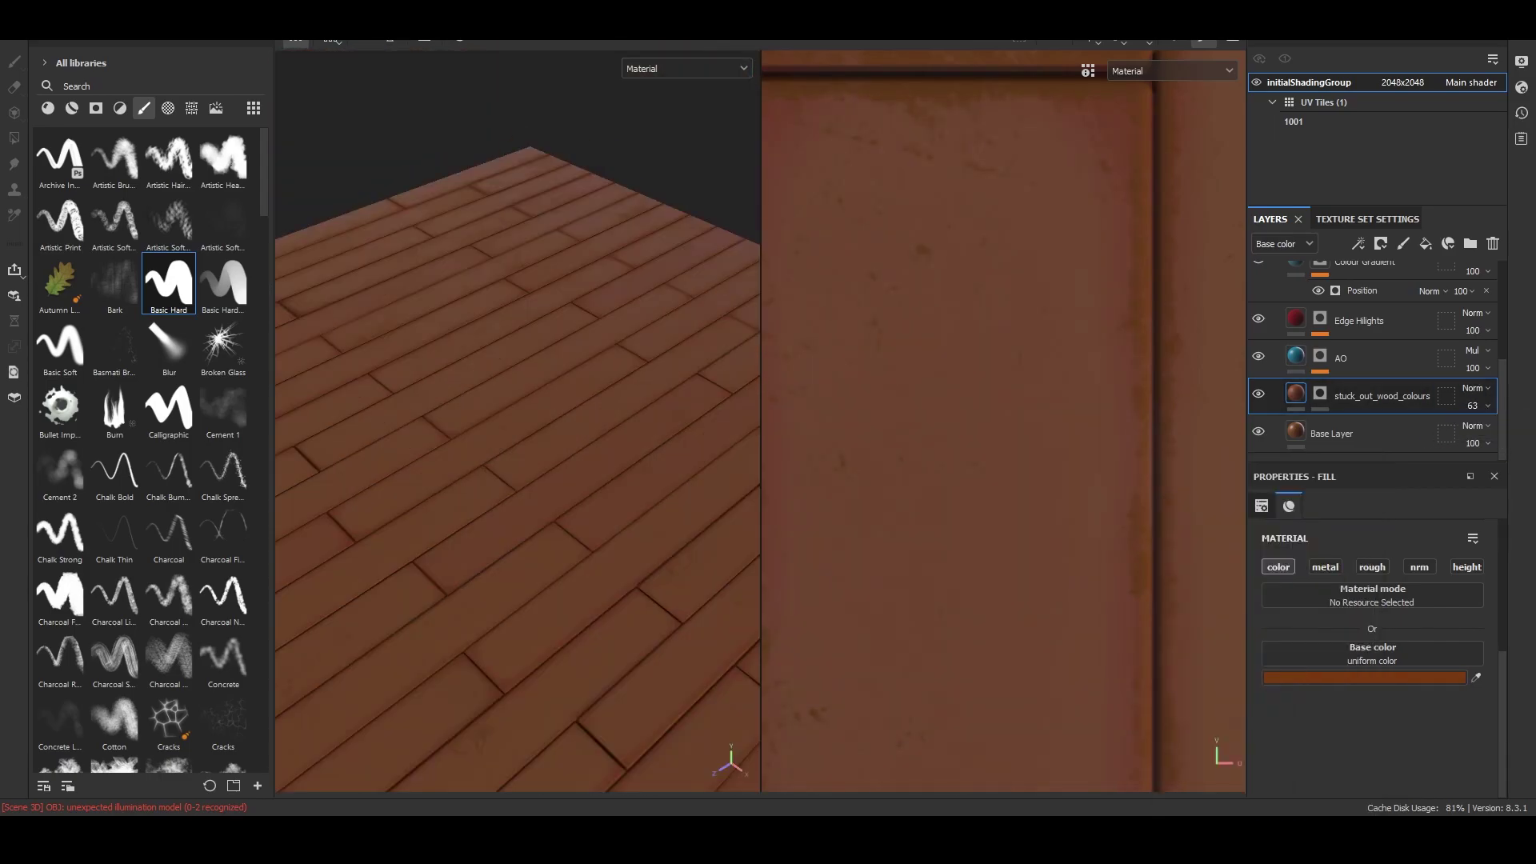
{"action": "scroll", "coordinate": [548, 394], "scroll_direction": "up", "scroll_amount": 3}
{"action": "left_click", "coordinate": [1364, 677]}
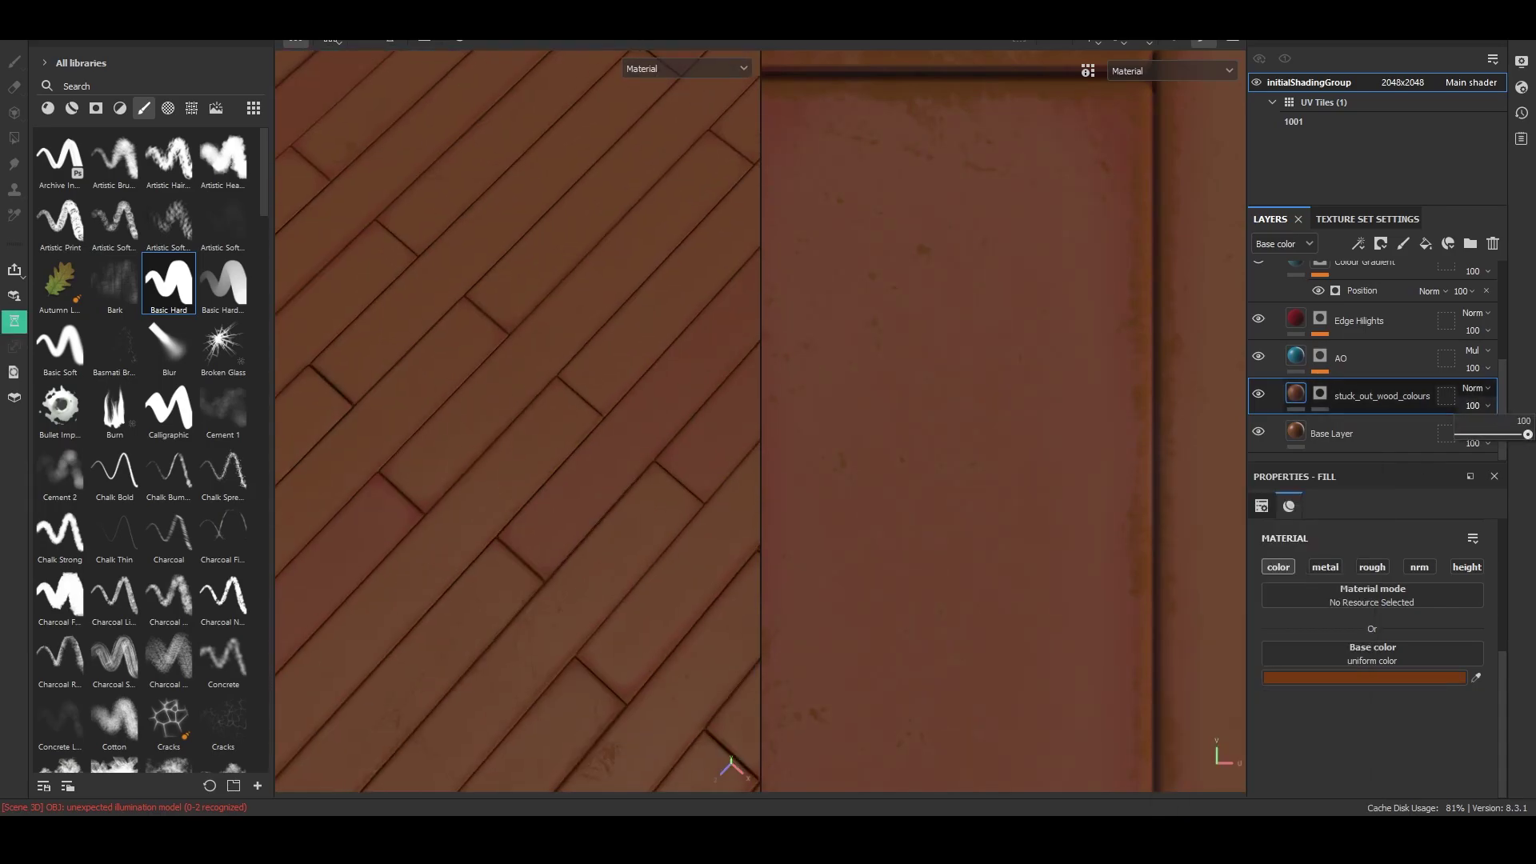
{"action": "scroll", "coordinate": [1292, 280], "scroll_direction": "up", "scroll_amount": 5}
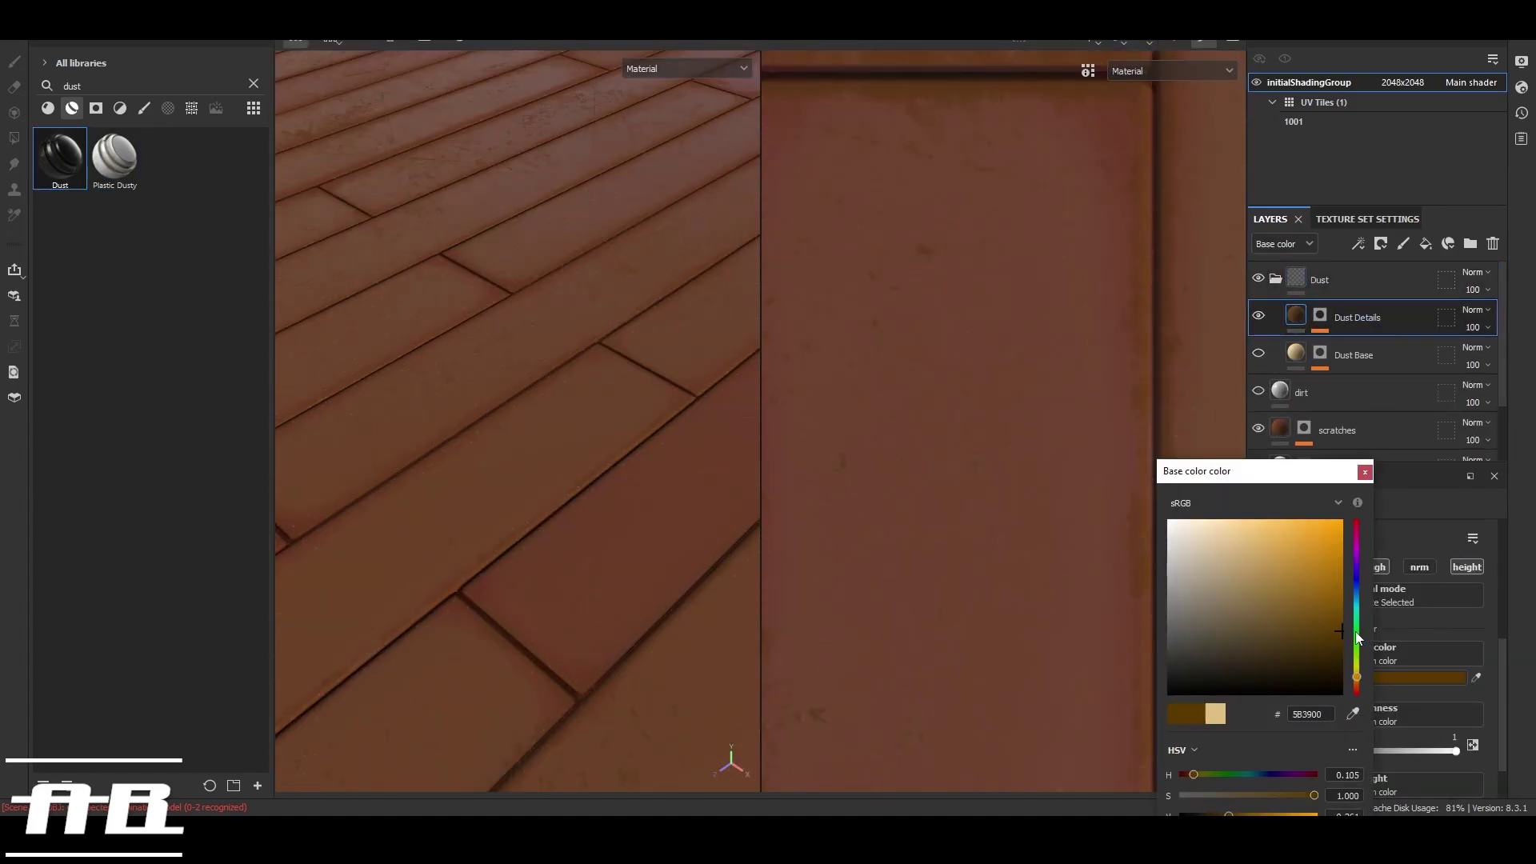
Shift the dust colour from orange toward red
{"action": "left_click_drag", "start_coordinate": [1354, 632], "coordinate": [1342, 464]}
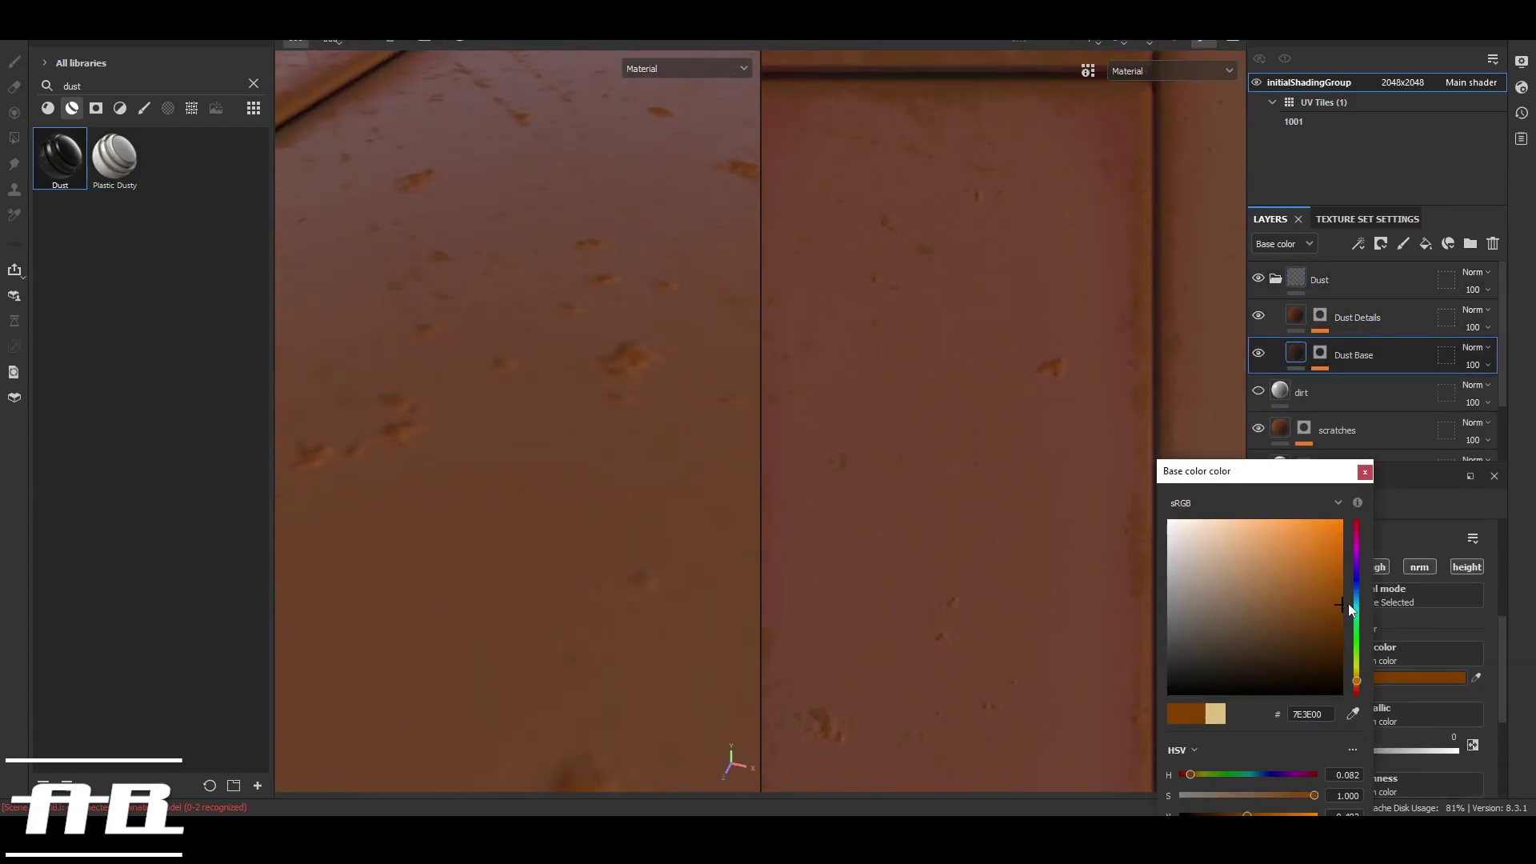
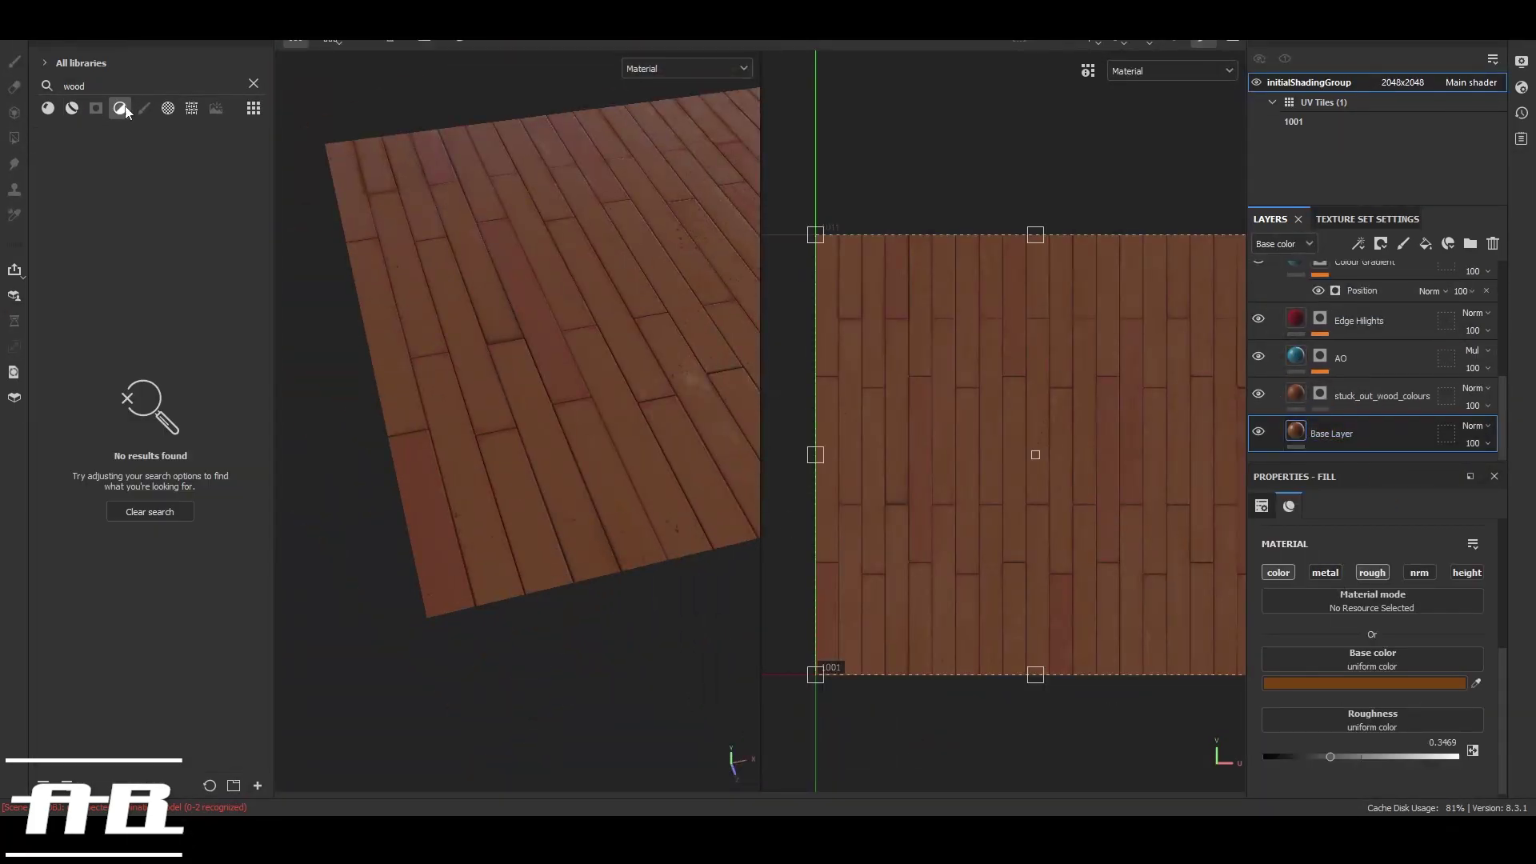
Apply an inverted directional noise texture as a fill after browsing the texture library
{"action": "left_click", "coordinate": [191, 107]}
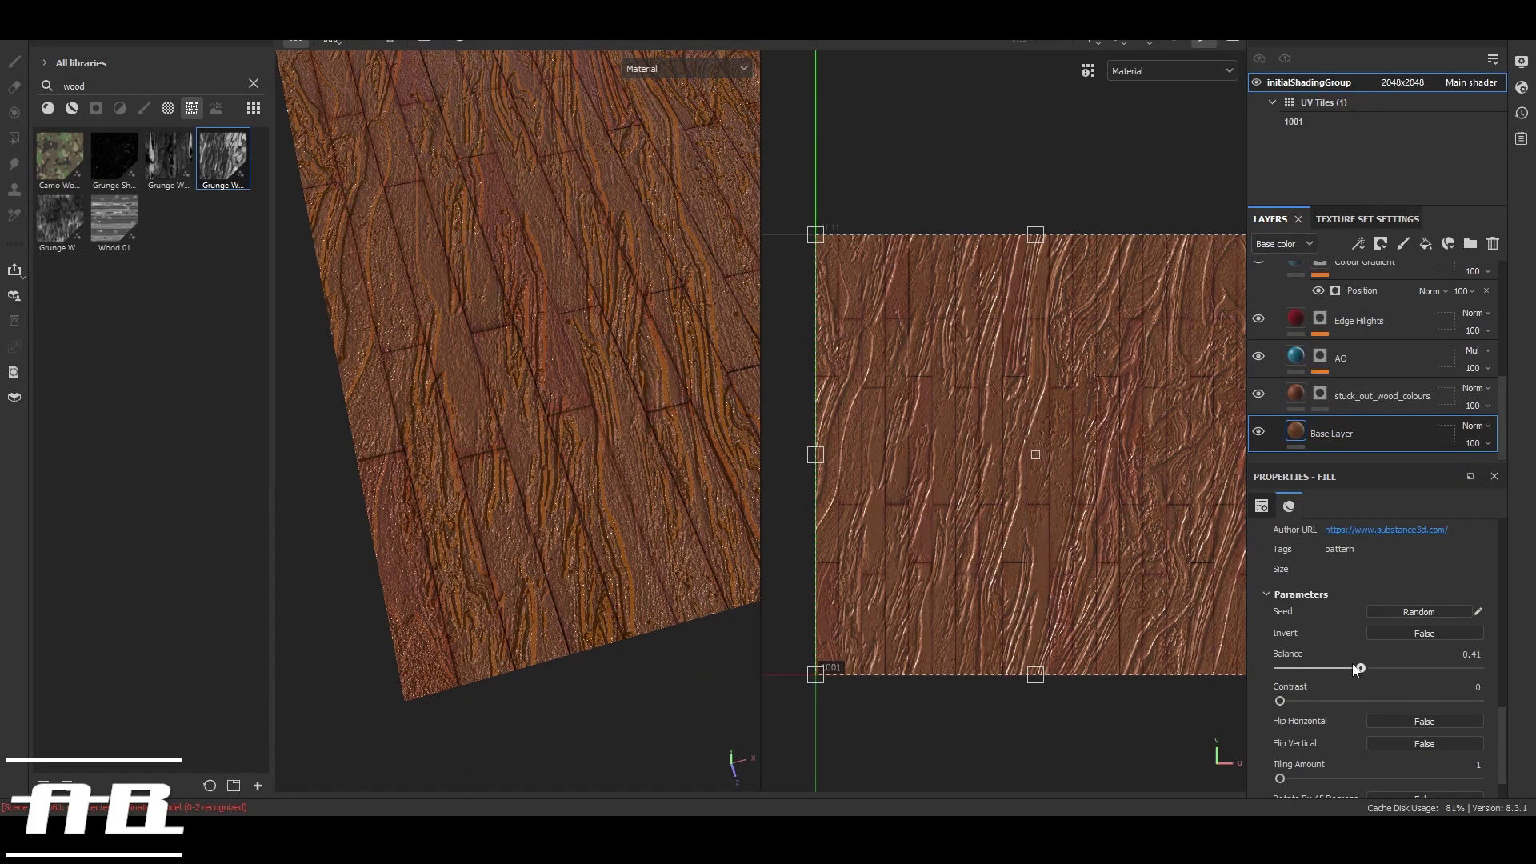
{"action": "left_click", "coordinate": [254, 84]}
{"action": "scroll", "coordinate": [105, 295], "scroll_direction": "down", "scroll_amount": 10}
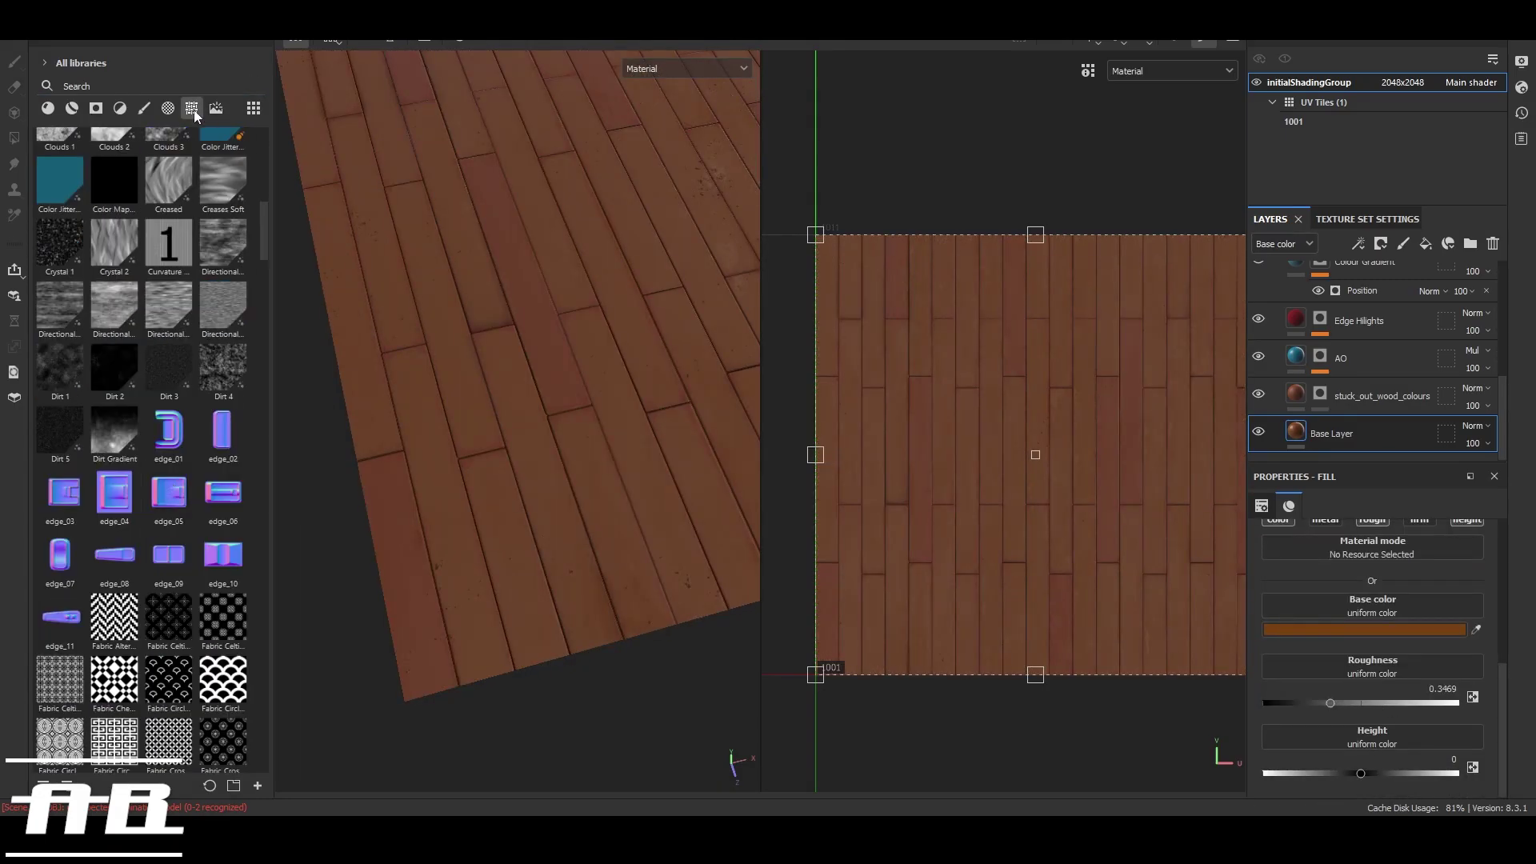
{"action": "left_click_drag", "start_coordinate": [62, 302], "coordinate": [1405, 708]}
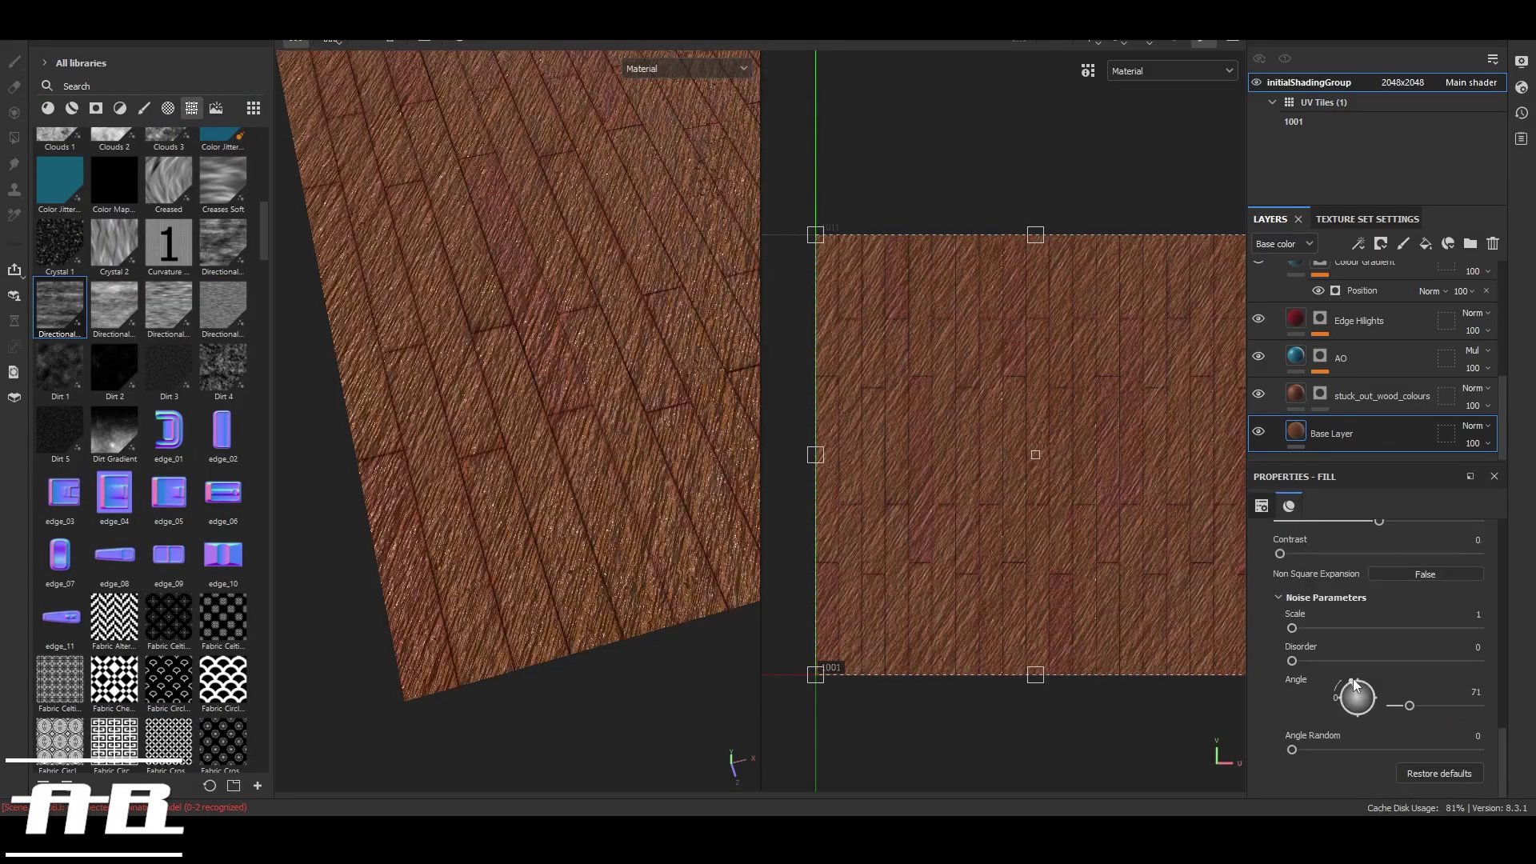
{"action": "left_click", "coordinate": [1430, 725]}
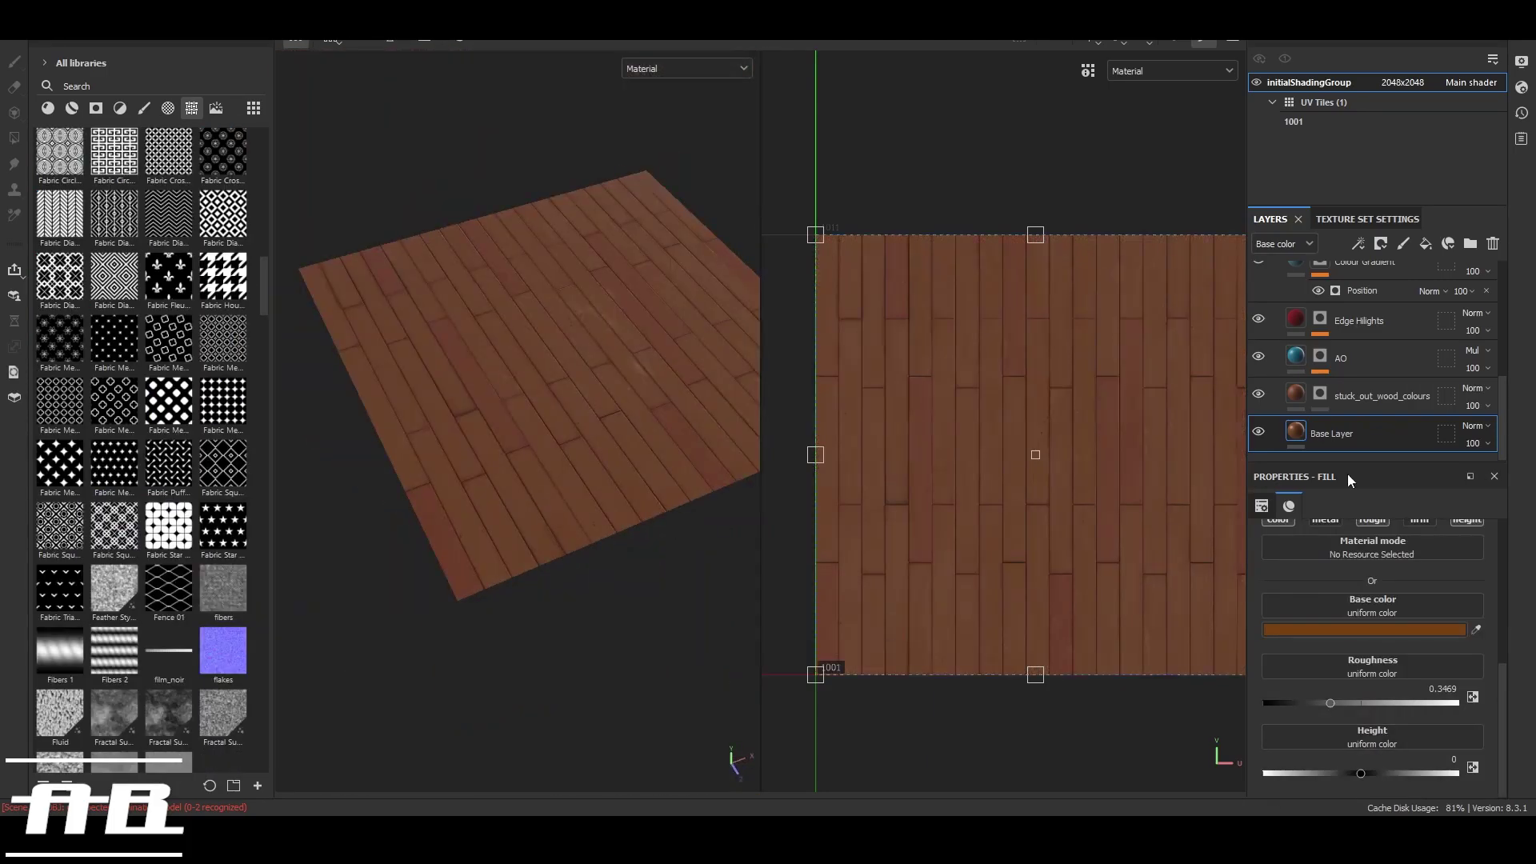
Try Wood Walnut and a lighter wood material as fills, then duplicate the Base Layer
{"action": "left_click_drag", "start_coordinate": [169, 156], "coordinate": [1332, 282]}
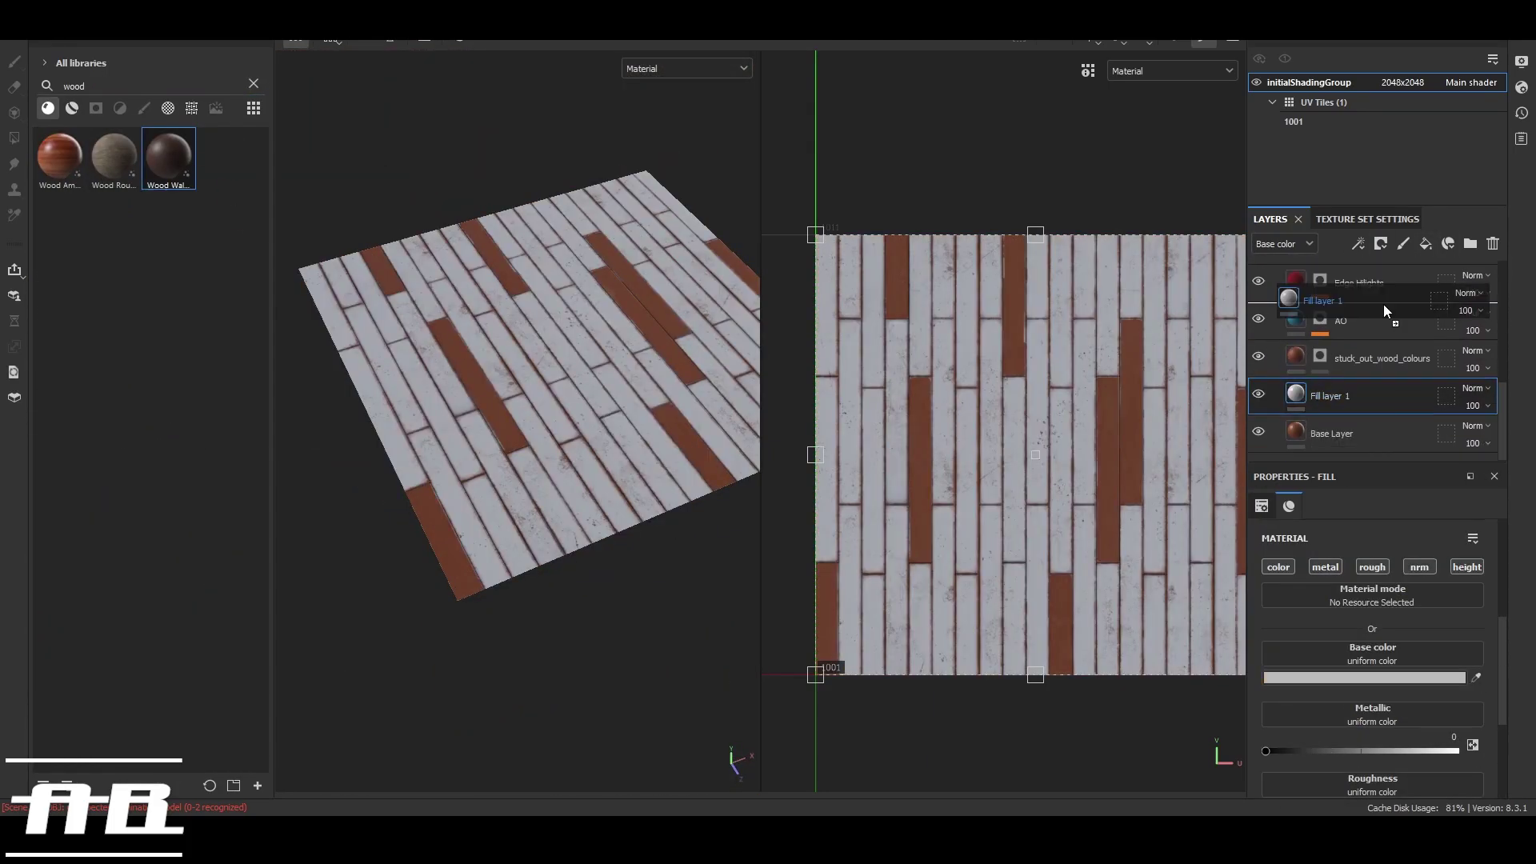
{"action": "left_click", "coordinate": [72, 108]}
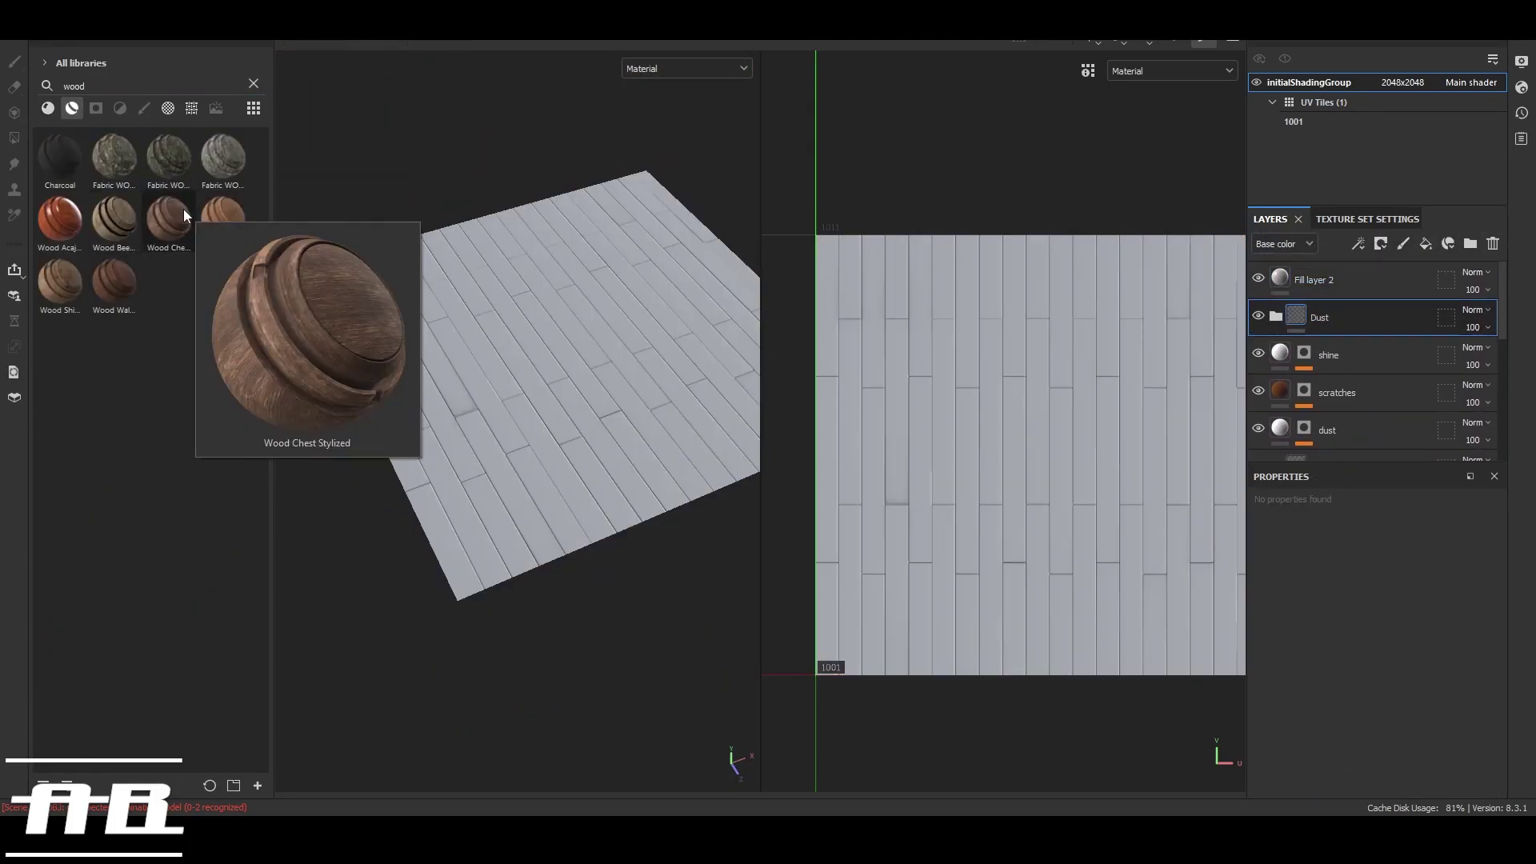
{"action": "left_click_drag", "start_coordinate": [223, 218], "coordinate": [1257, 280]}
{"action": "left_click", "coordinate": [1257, 280]}
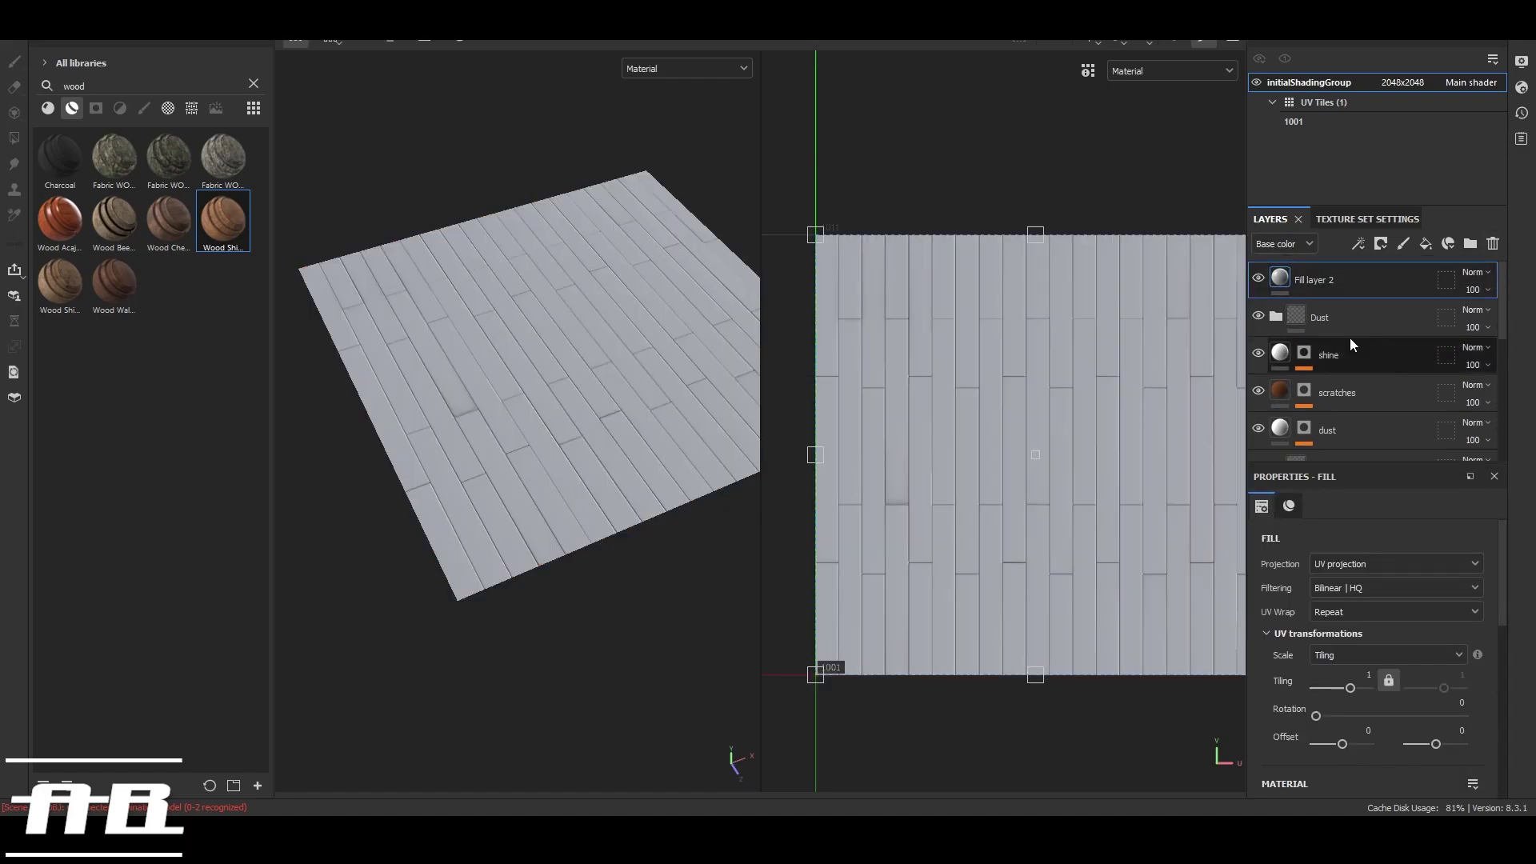
{"action": "scroll", "coordinate": [1350, 337], "scroll_direction": "down", "scroll_amount": 3}
{"action": "key", "text": "ctrl+d"}
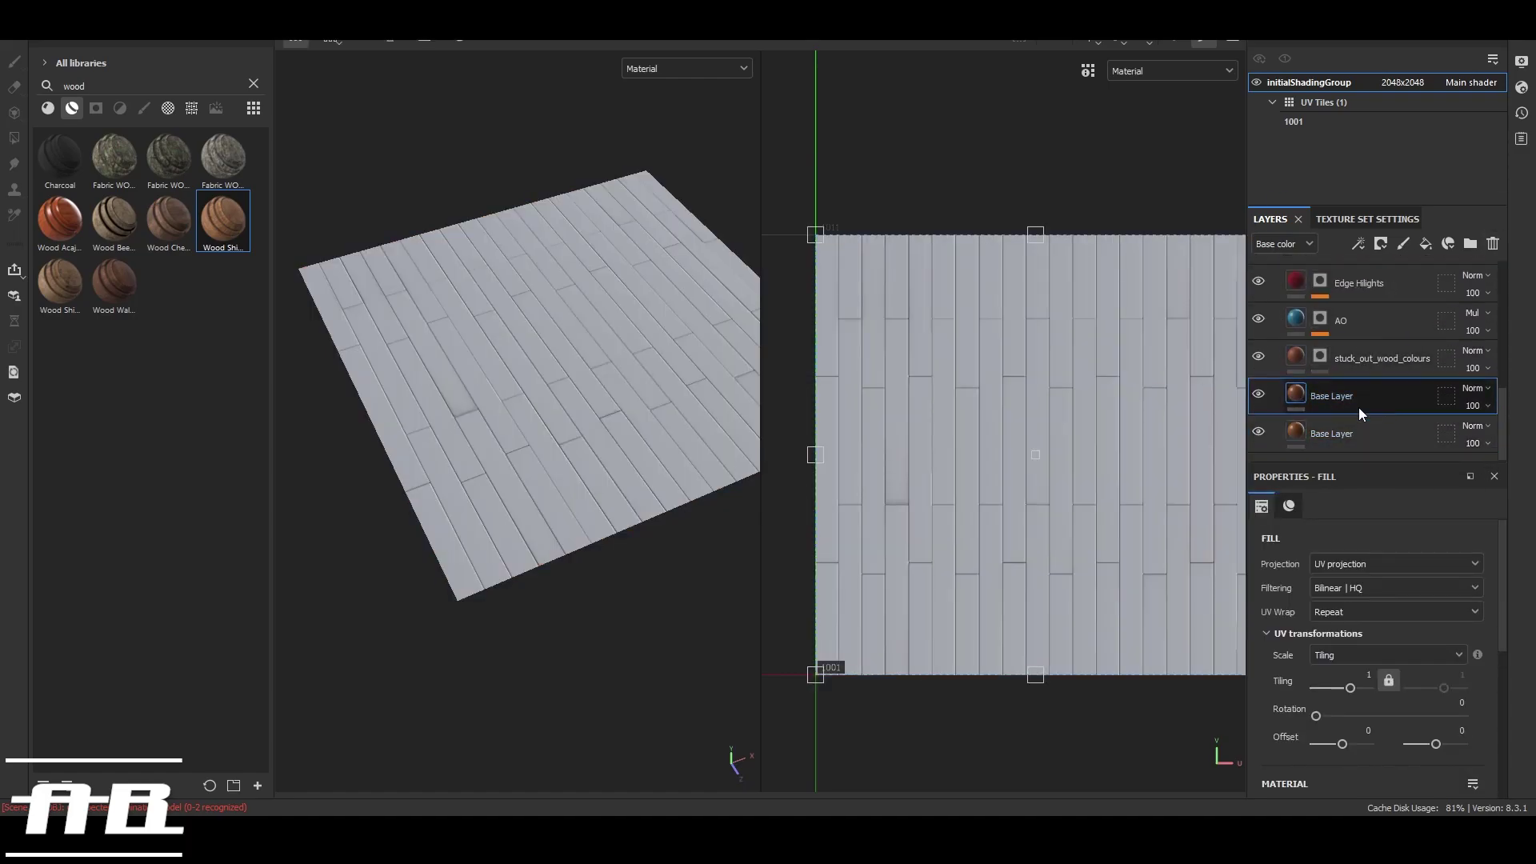
Mask the lower Base Layer with Directional Noise 1, toggling the upper layer's visibility to compare
{"action": "left_click", "coordinate": [1369, 433]}
{"action": "left_click", "coordinate": [1381, 244]}
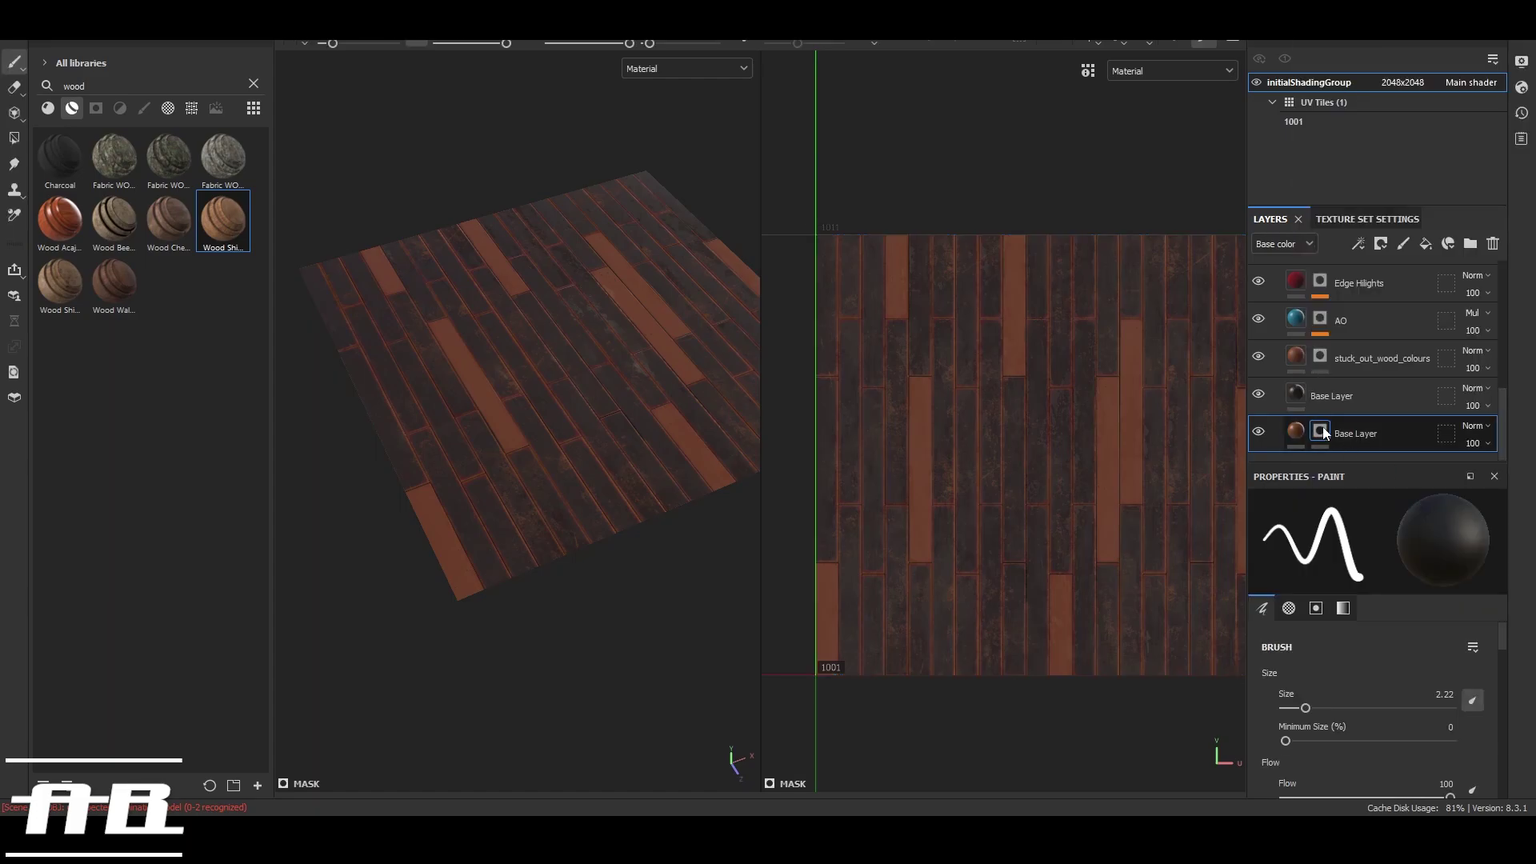
{"action": "left_click", "coordinate": [1369, 385]}
{"action": "scroll", "coordinate": [1368, 660], "scroll_direction": "down", "scroll_amount": 5}
{"action": "left_click", "coordinate": [1372, 724]}
{"action": "left_click", "coordinate": [1380, 480]}
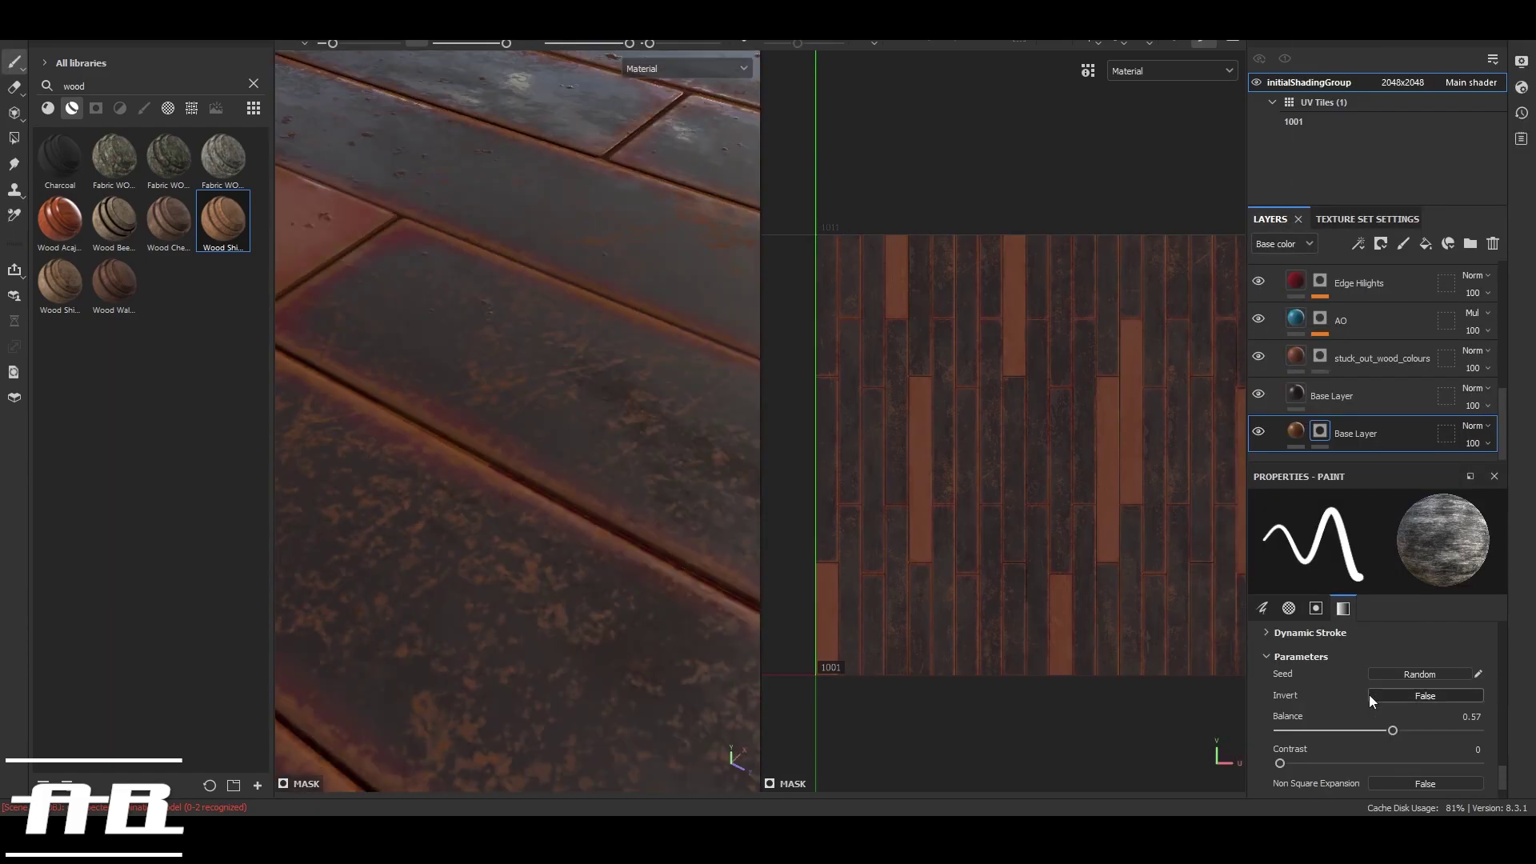
{"action": "left_click", "coordinate": [1257, 394]}
{"action": "left_click", "coordinate": [1368, 397]}
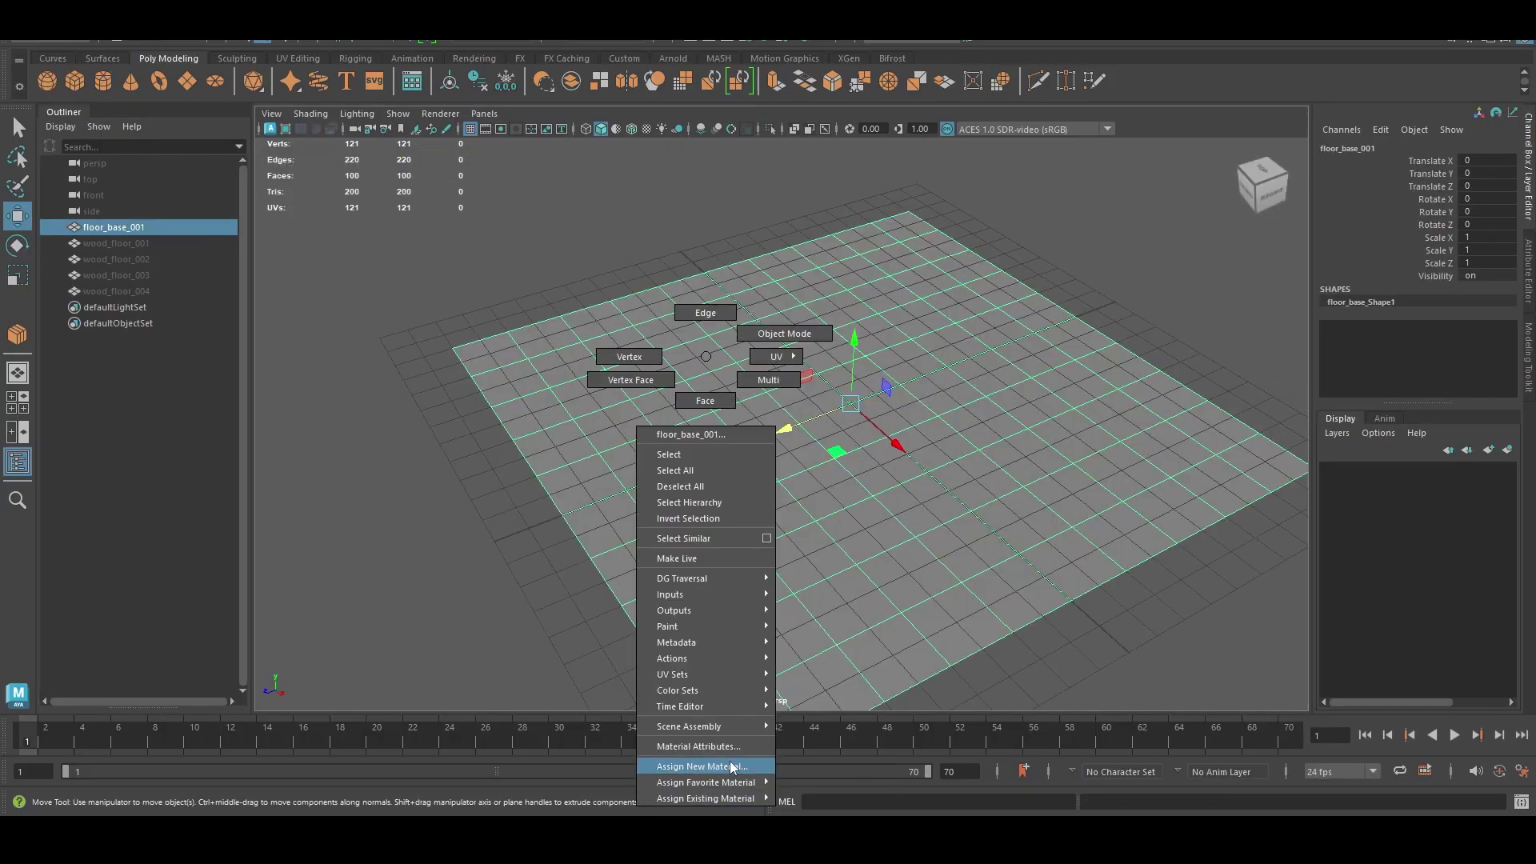
Assign a new Arnold aiStandardSurface material to floor_base_001
{"action": "left_click", "coordinate": [732, 768]}
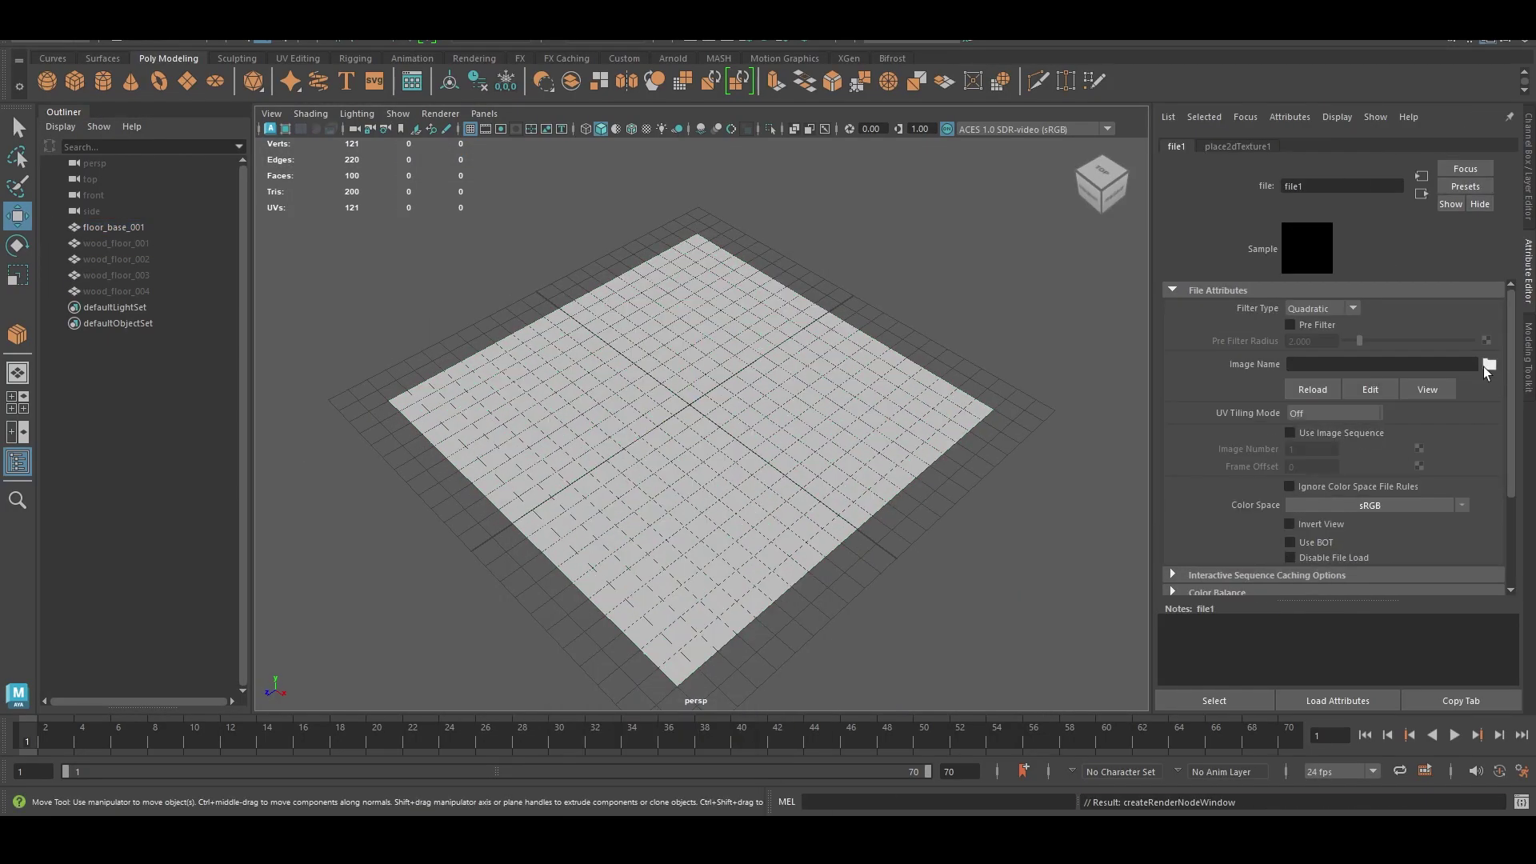